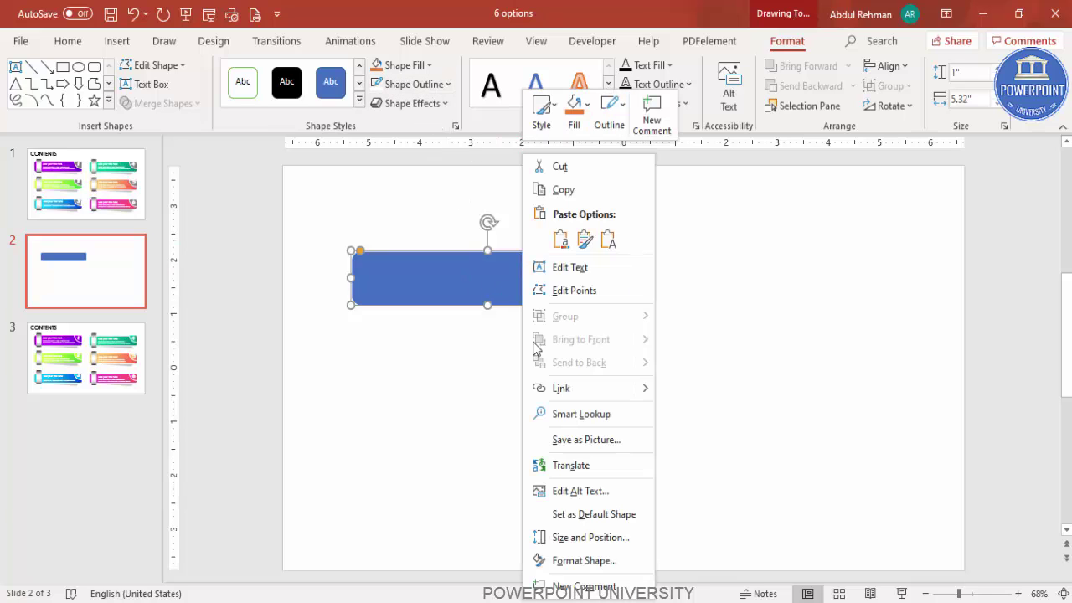
Step: Switch the banner to a gradient fill and remove the extra gradient stops
left_click(607, 566)
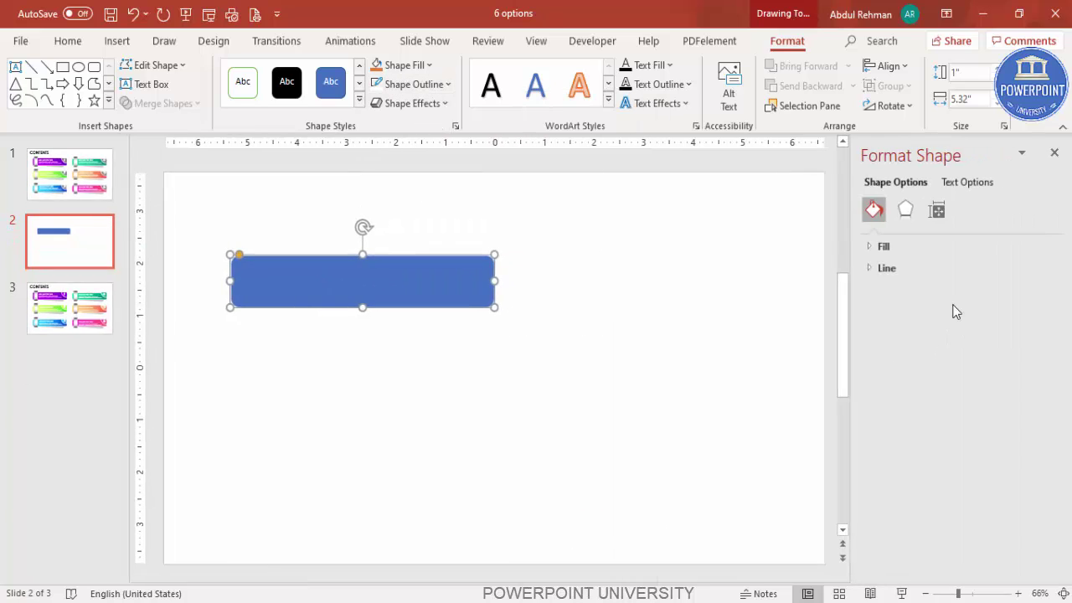
left_click(902, 246)
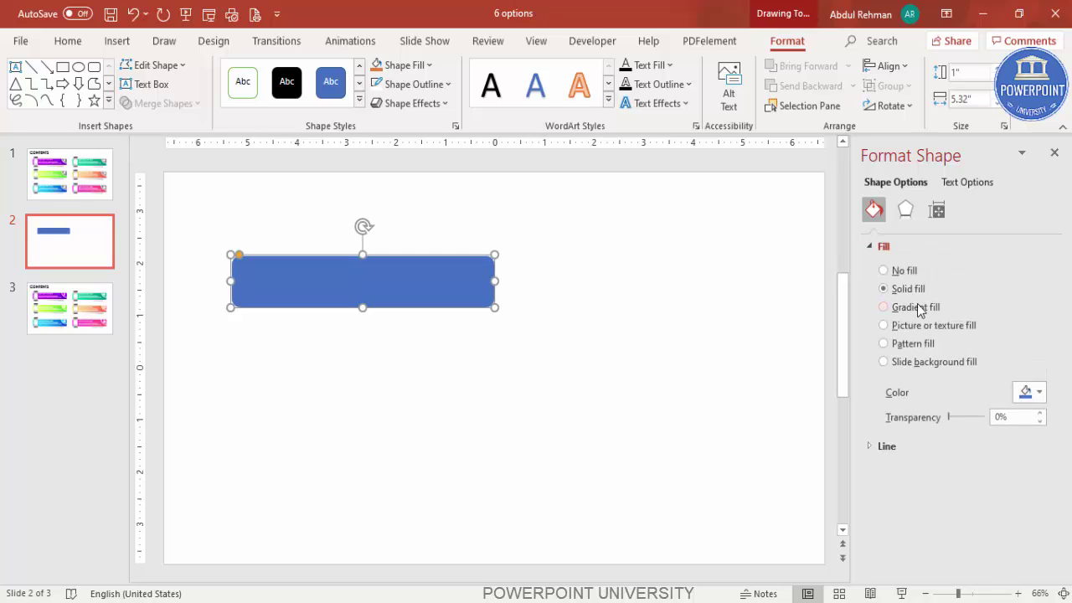
left_click(918, 308)
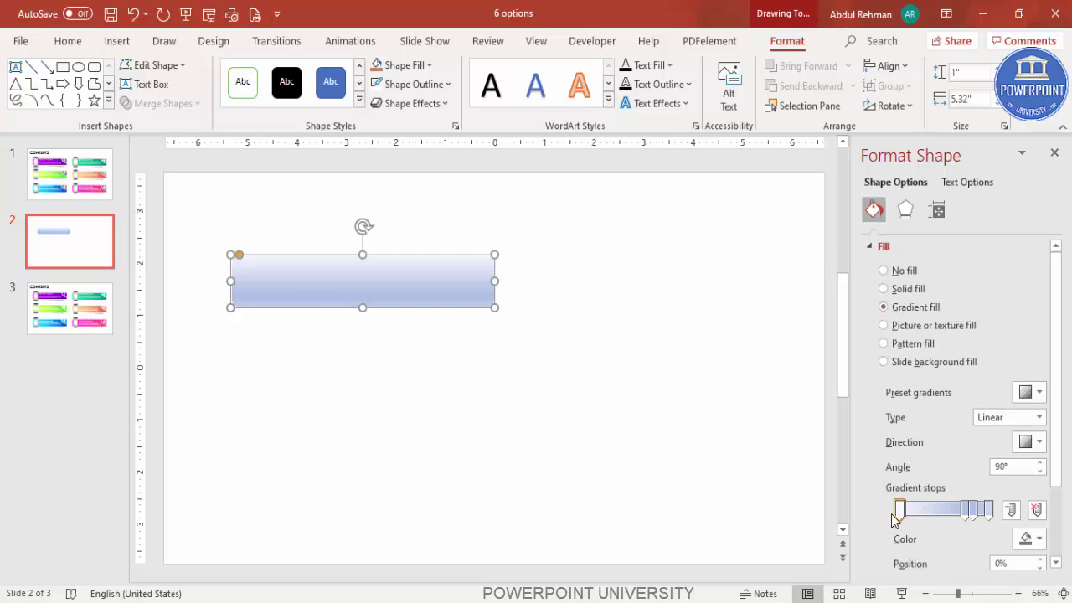
left_click(966, 510)
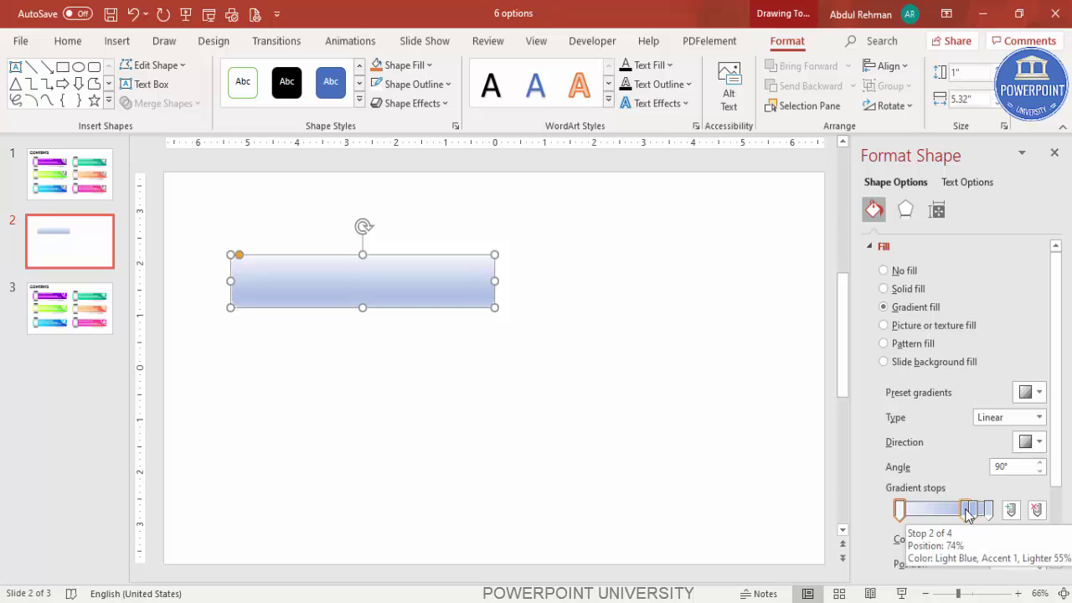
left_click(1037, 509)
left_click(971, 511)
left_click(1037, 510)
Step: Set the 0% gradient stop to a bright green-teal from the standard colour palette
left_click(900, 509)
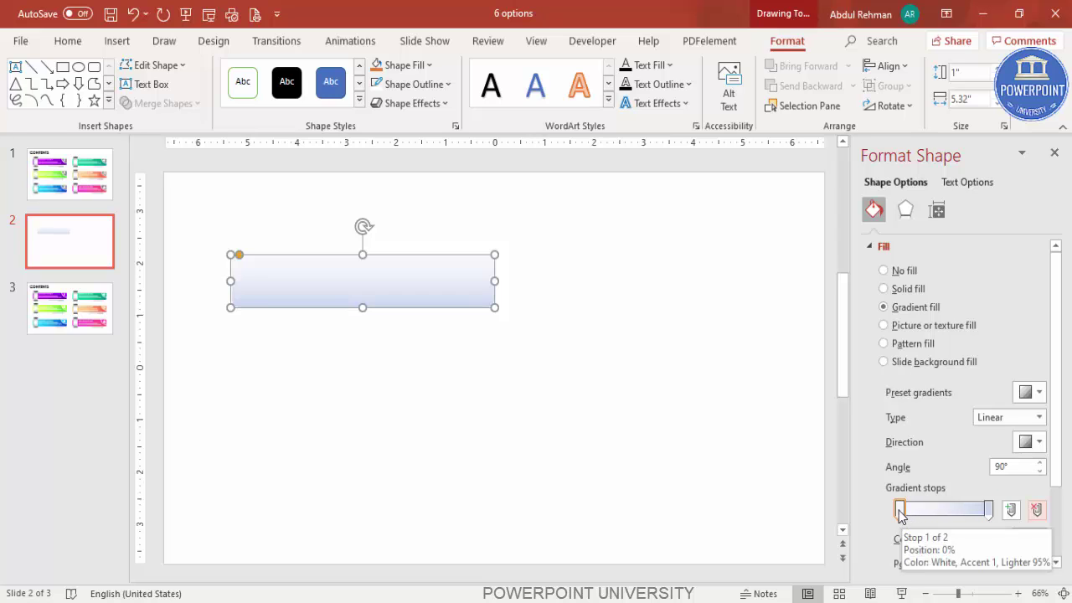
left_click(1029, 538)
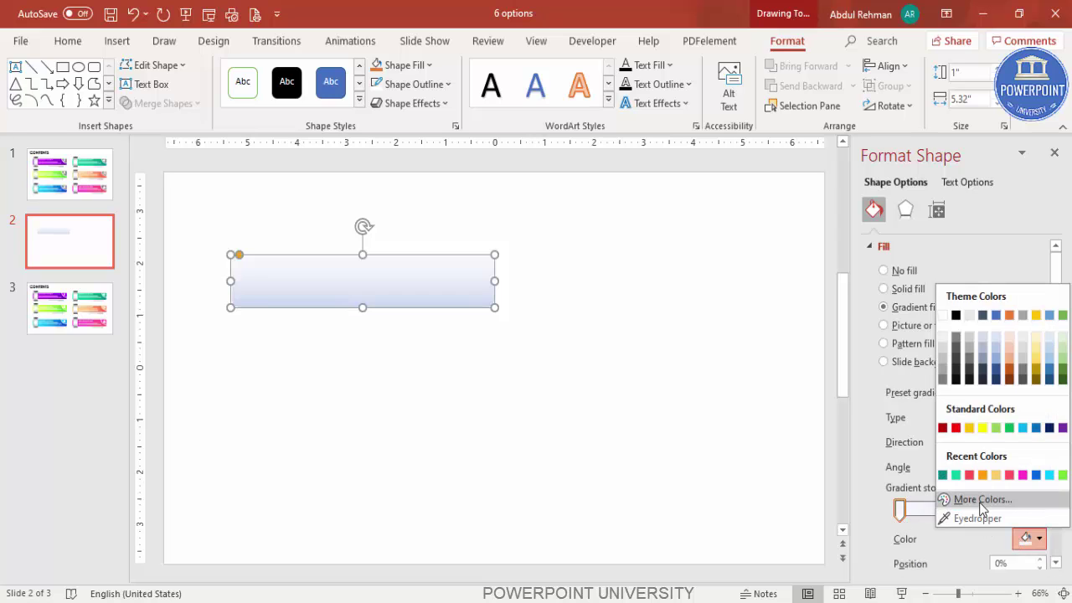
left_click(982, 500)
left_click(446, 165)
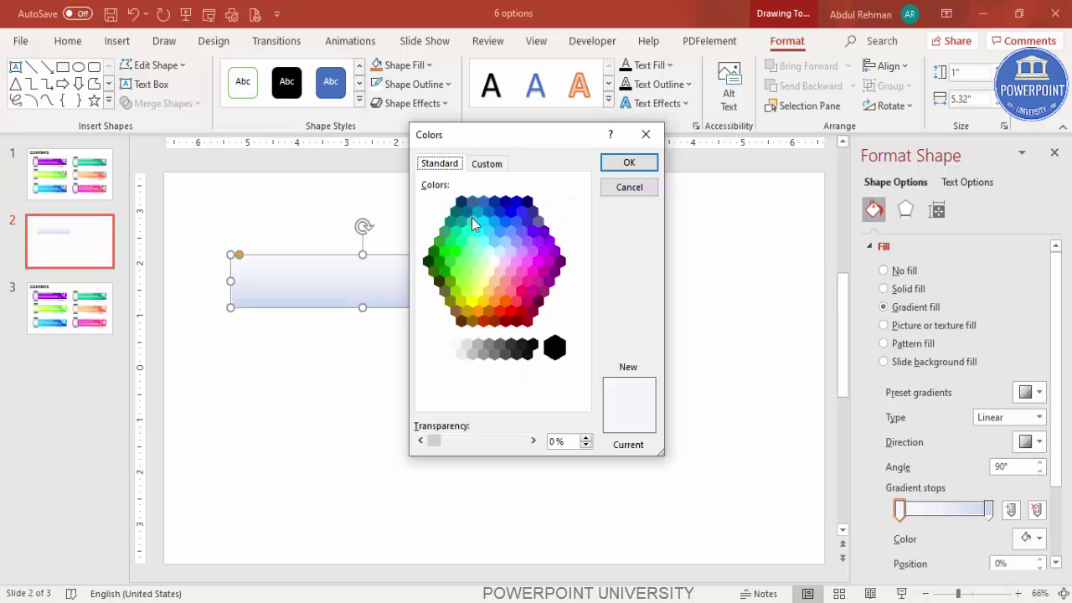
left_click(454, 238)
left_click(629, 163)
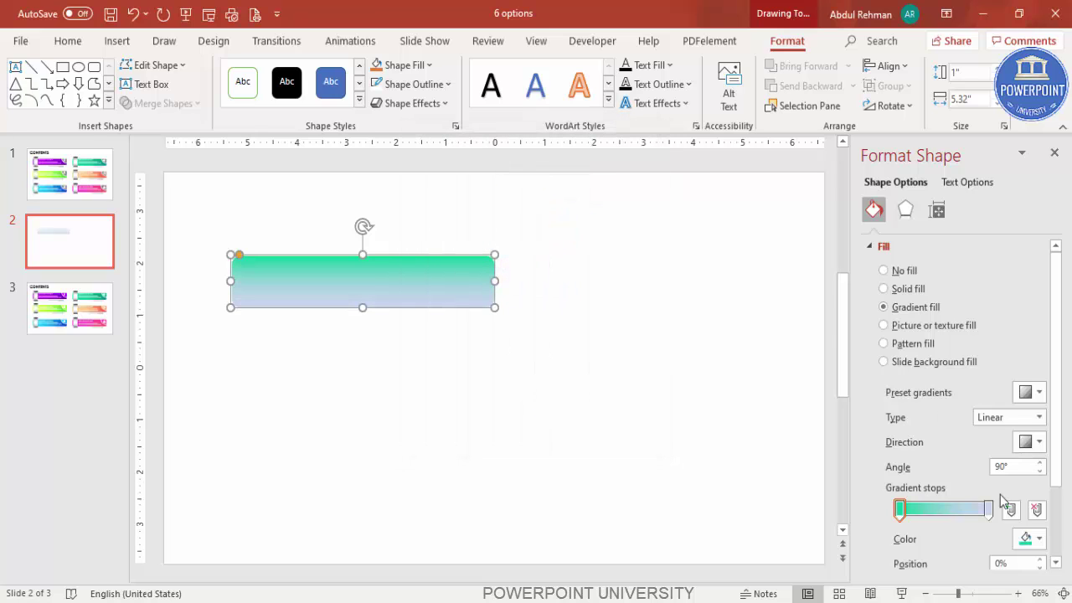
Step: Set the 100% stop to dark teal and make the gradient run left to right
left_click(988, 509)
left_click(1029, 539)
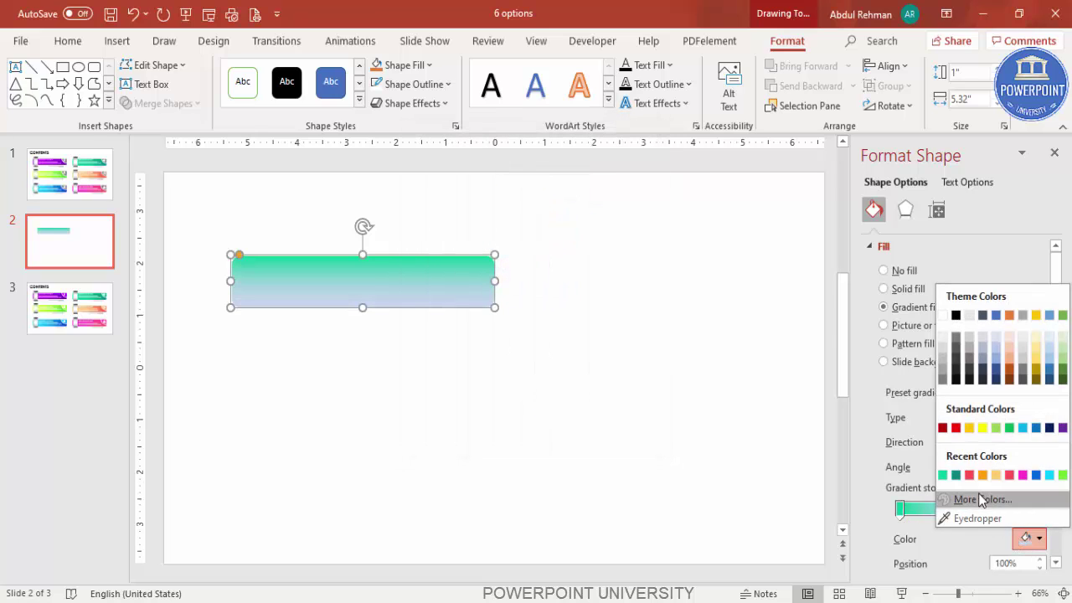
left_click(978, 494)
left_click(425, 168)
left_click(450, 222)
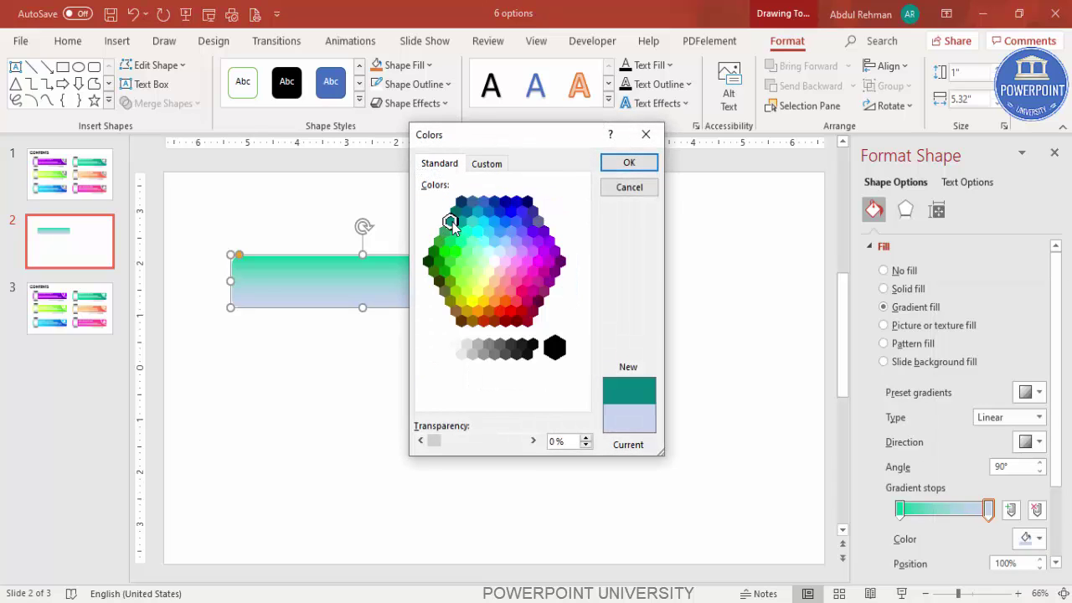
left_click(638, 167)
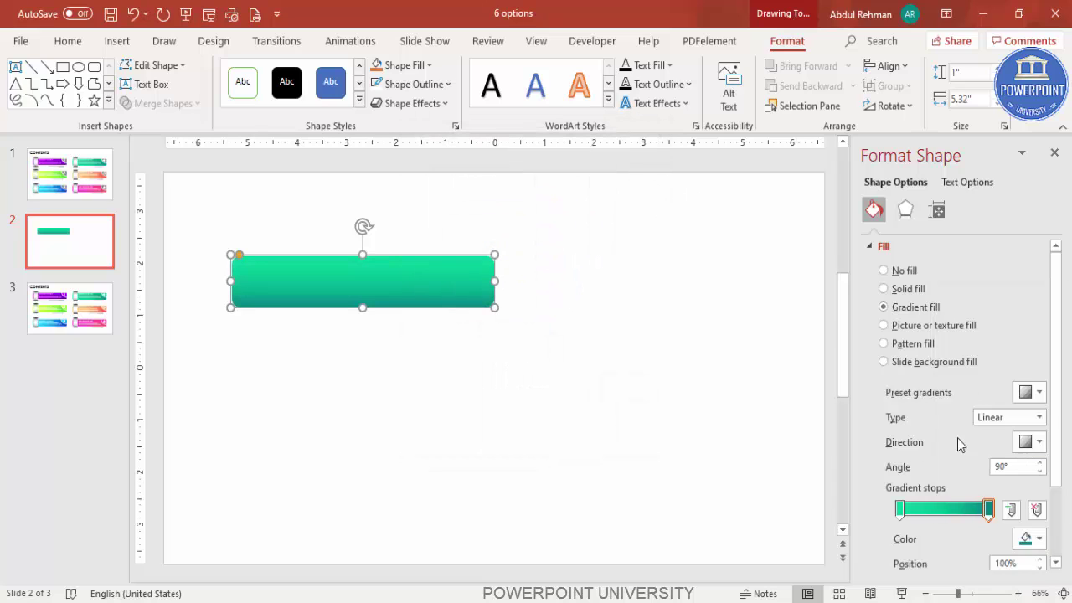
left_click(1028, 442)
left_click(1023, 474)
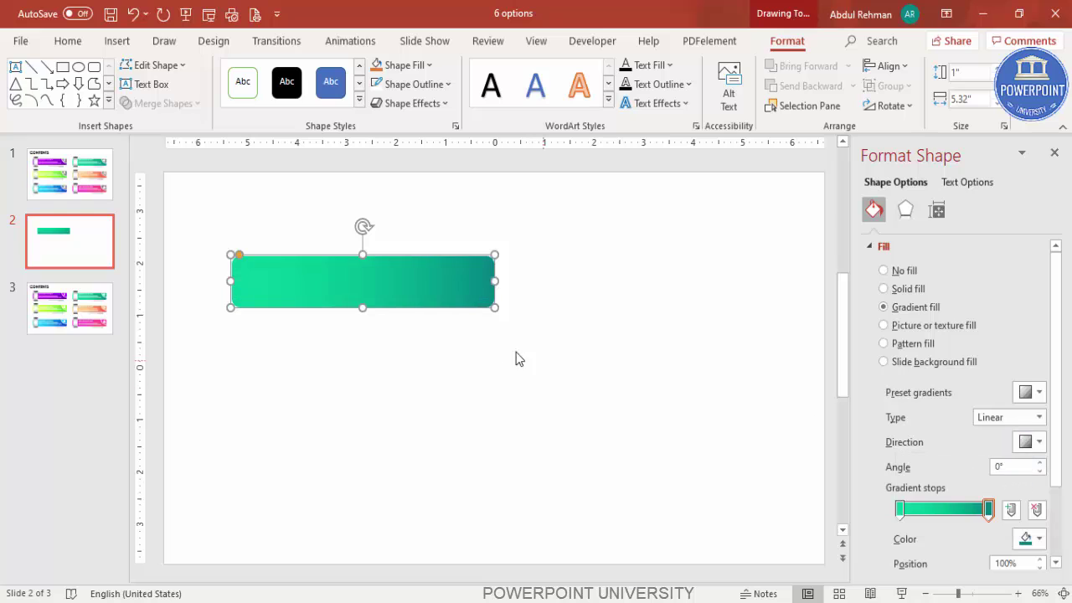
left_click(517, 355)
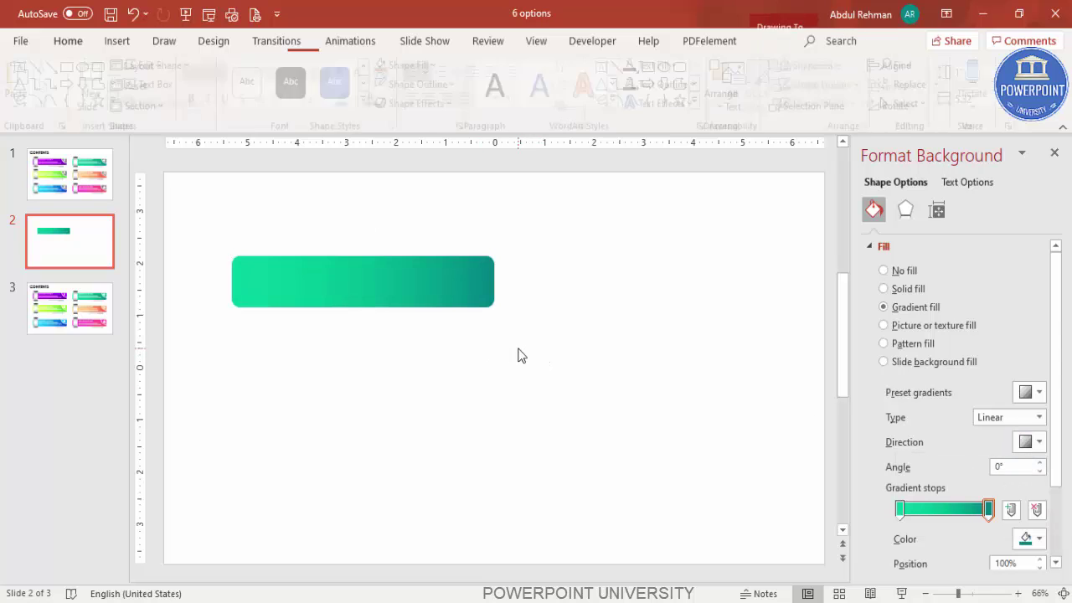
Step: Raise the teal banner's outline width to 2 pt in the Line settings
left_click(335, 286)
left_click_drag(1056, 342, 1060, 496)
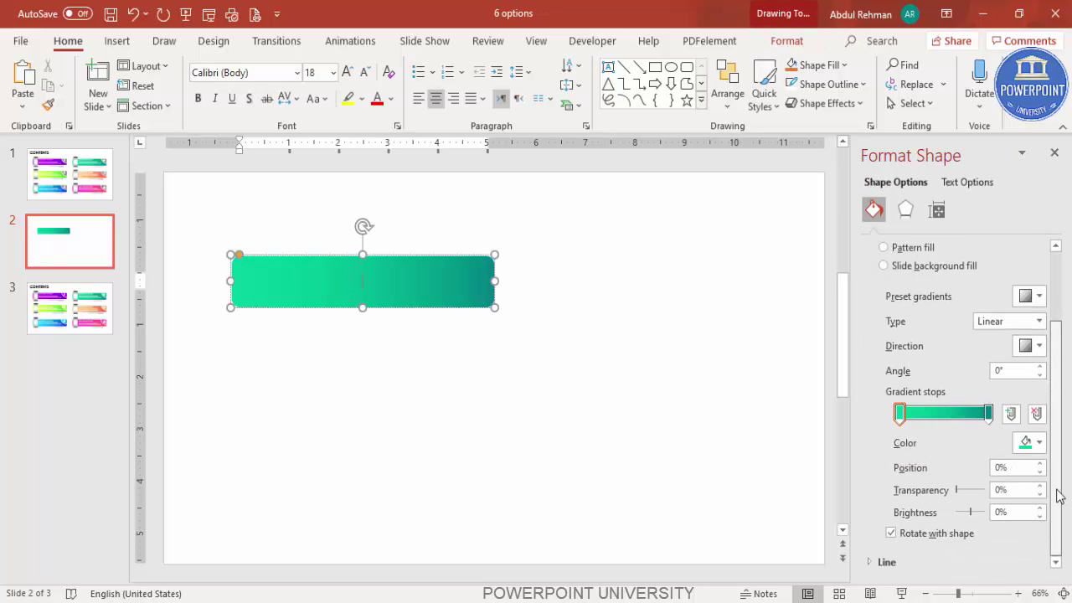
left_click(881, 562)
left_click_drag(1060, 412, 1060, 482)
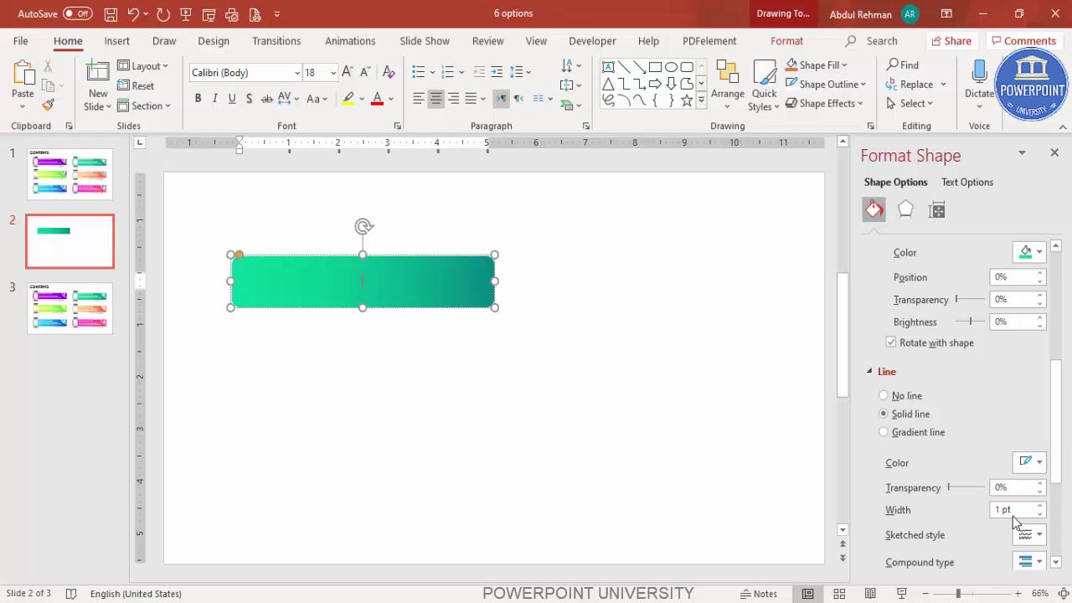
left_click(1039, 506)
left_click(1040, 506)
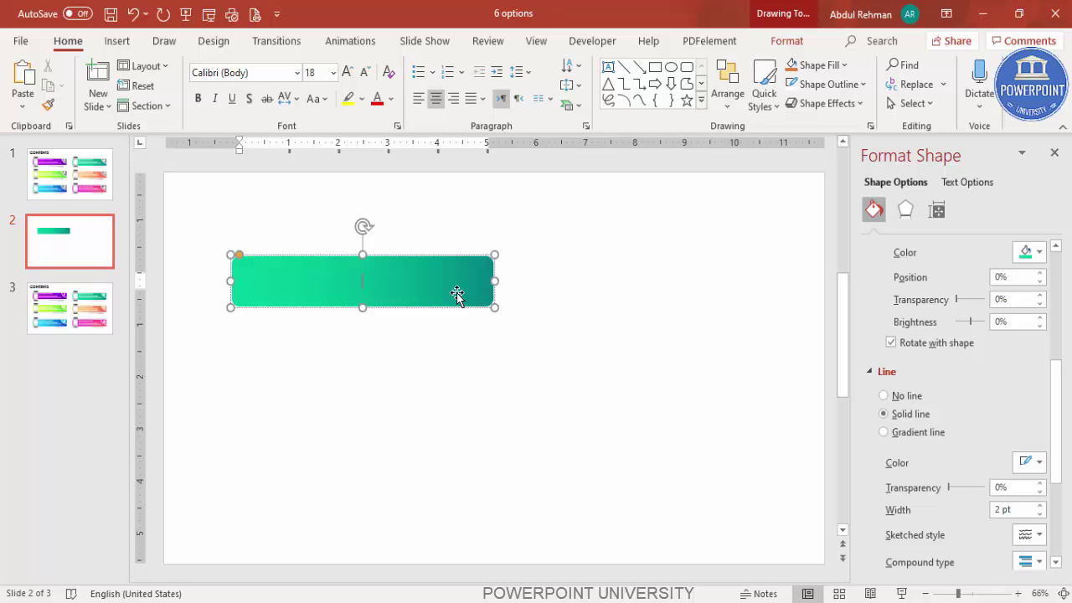
key("Escape")
Step: Duplicate the banner and make the copy outline-free, solid black at 66% transparency
left_click_drag(456, 292, 534, 325)
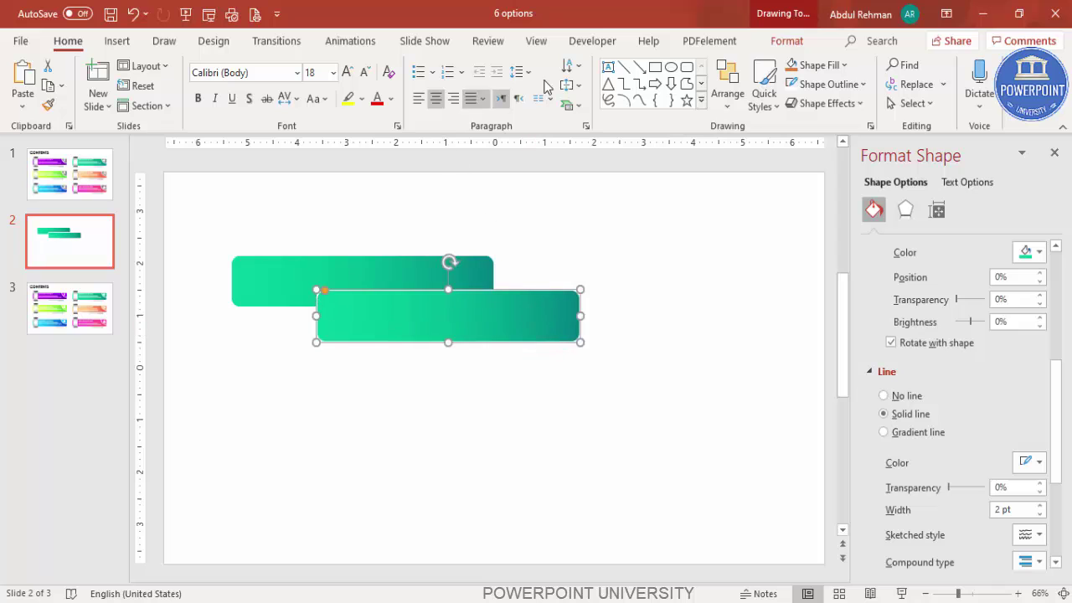
left_click(789, 41)
left_click(434, 87)
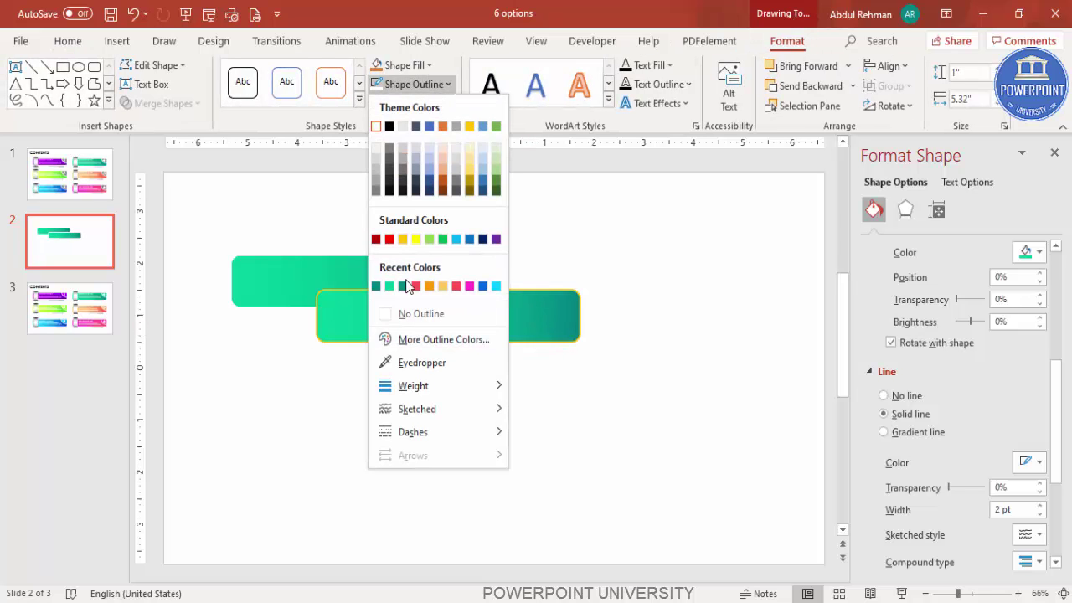
left_click(424, 315)
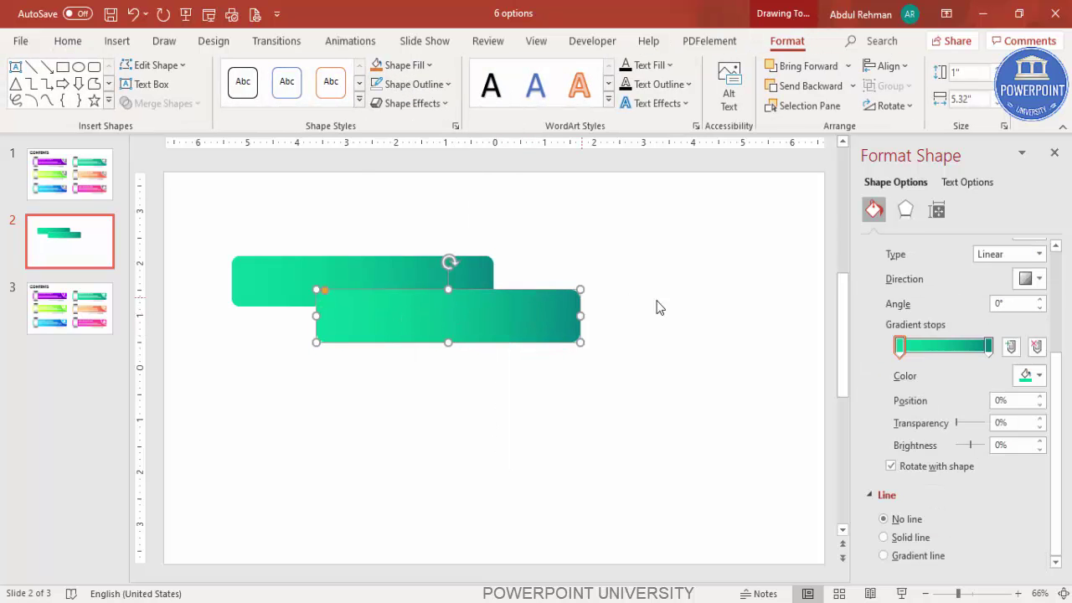
left_click_drag(1054, 377, 1058, 267)
left_click(884, 289)
left_click(1040, 393)
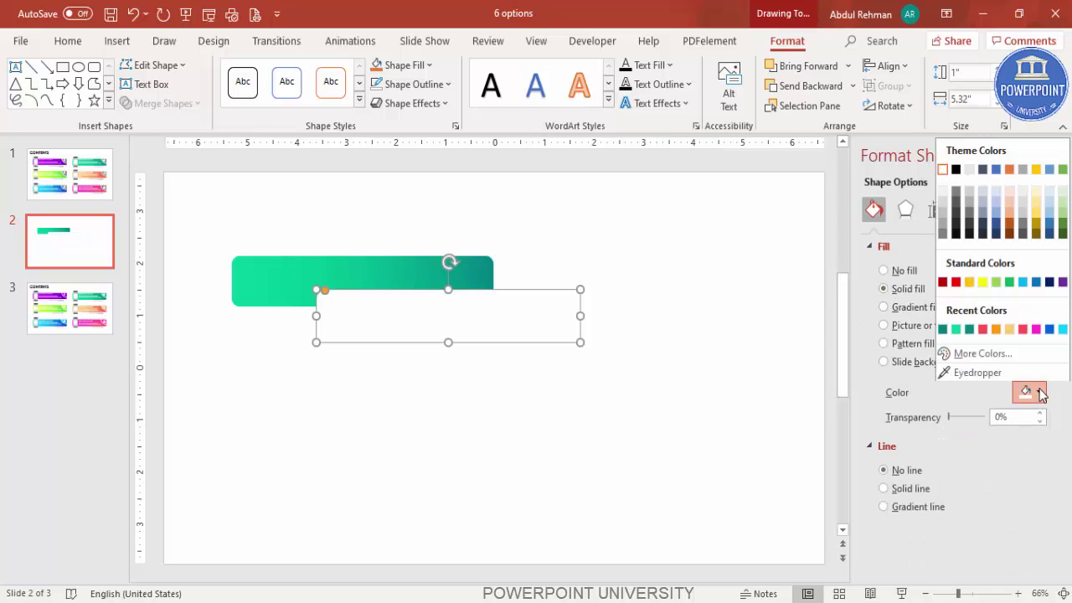
left_click(955, 168)
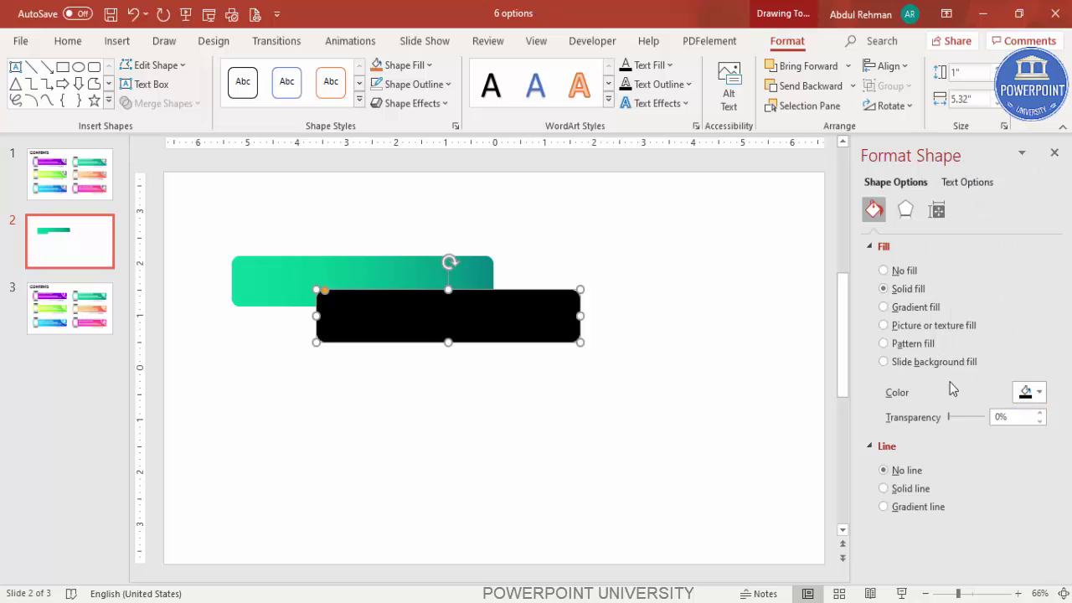
left_click(949, 420)
left_click_drag(952, 422, 972, 423)
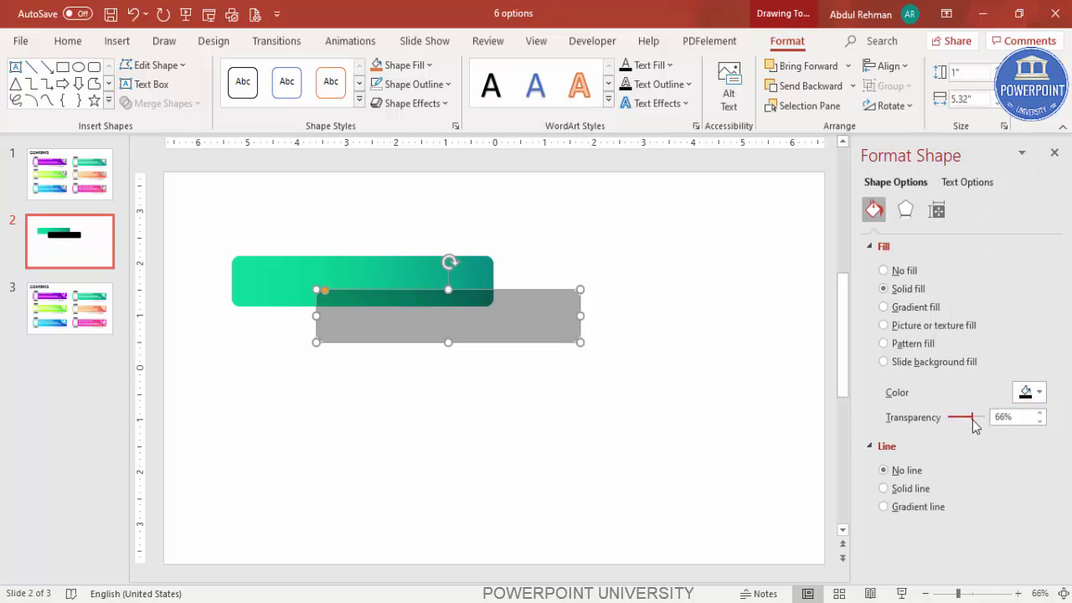
Step: Give the grey copy 8 pt soft edges
left_click(906, 212)
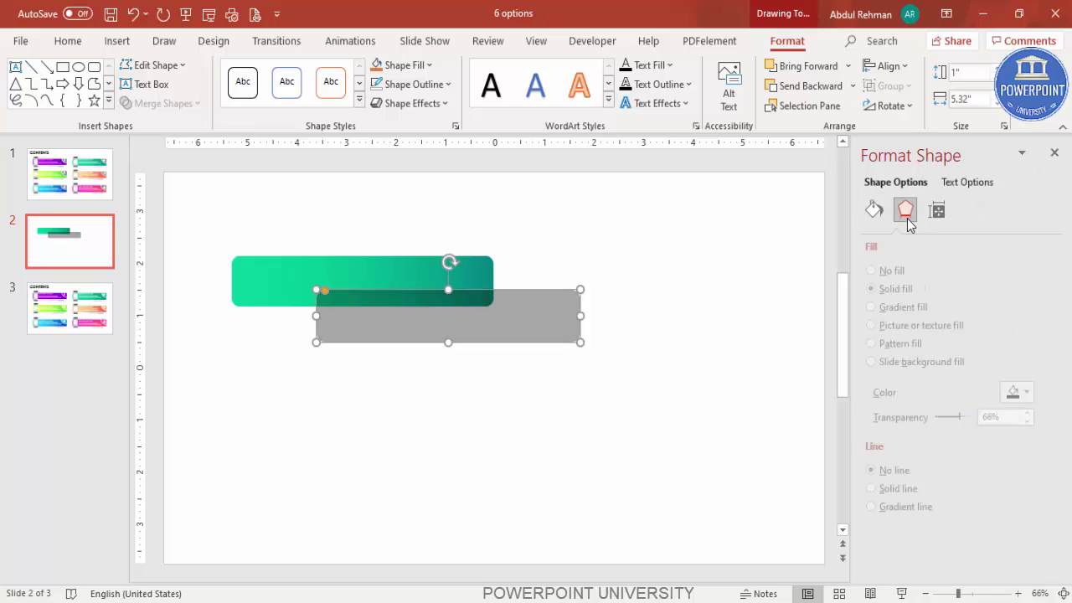
left_click(905, 312)
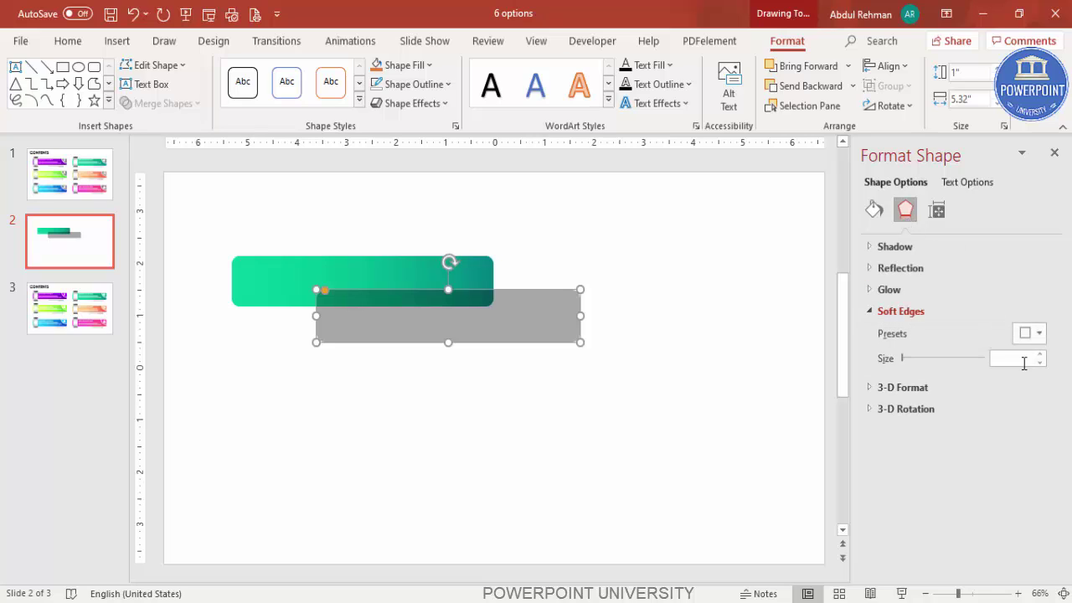
left_click(1040, 354)
left_click(1041, 353)
left_click(1040, 354)
left_click(1040, 358)
Step: Tilt the grey shape under the banner, send it behind, and narrow it to 5.02 inches
left_click_drag(546, 343, 481, 304)
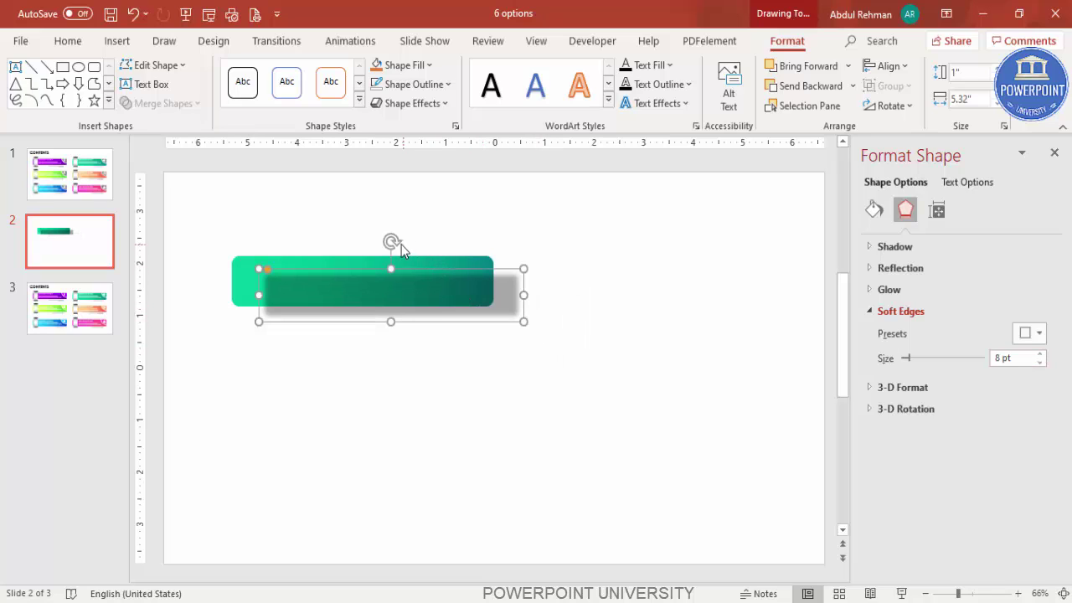
left_click_drag(392, 240, 400, 242)
left_click_drag(455, 313, 428, 308)
left_click(853, 85)
left_click(815, 133)
left_click(466, 328)
left_click(462, 321)
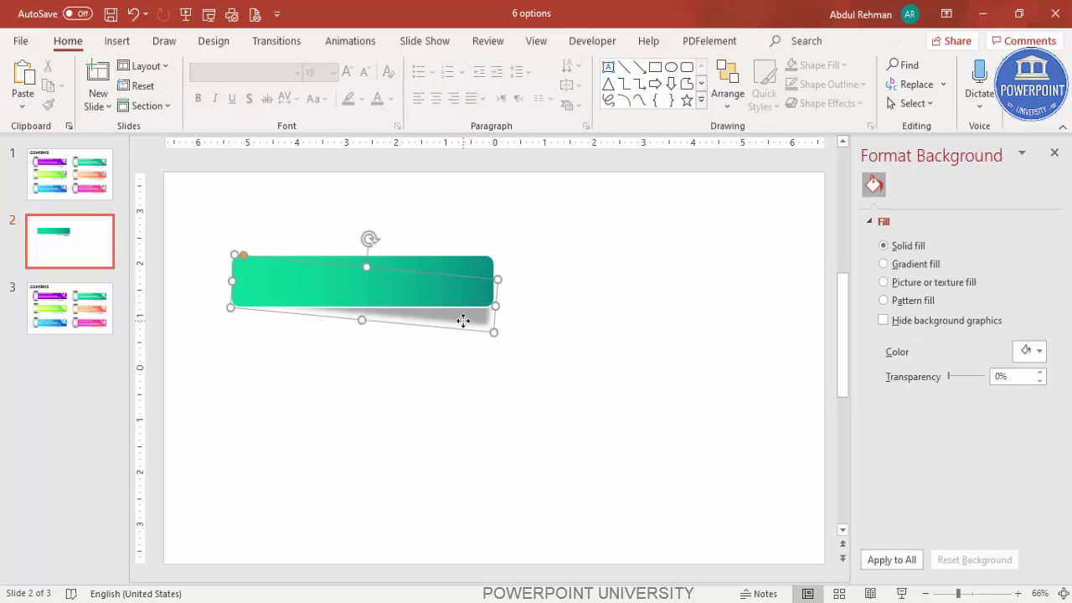
left_click_drag(495, 306, 481, 306)
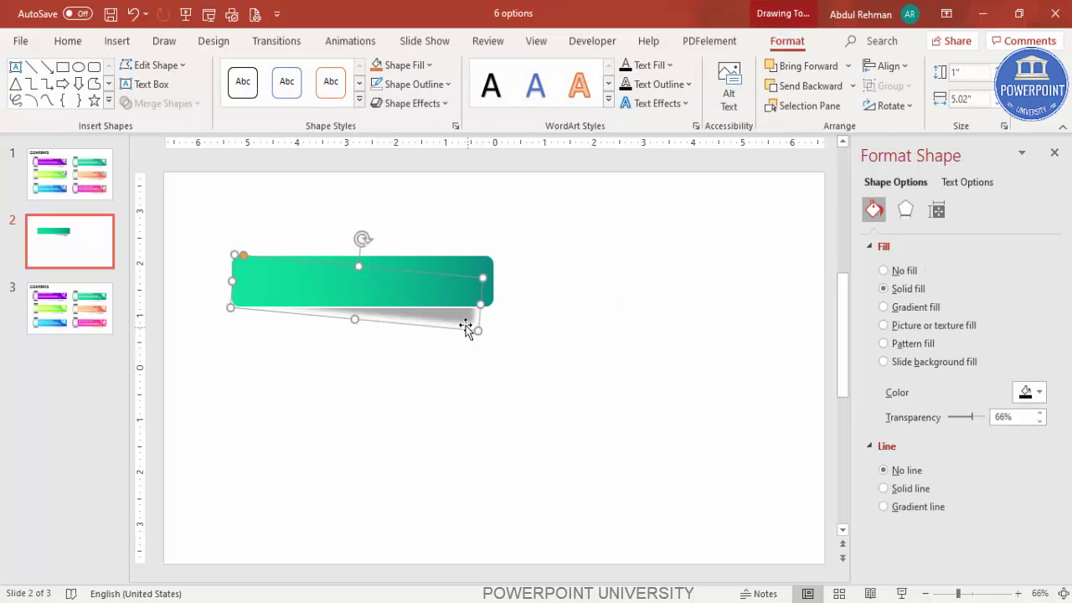
left_click(526, 328)
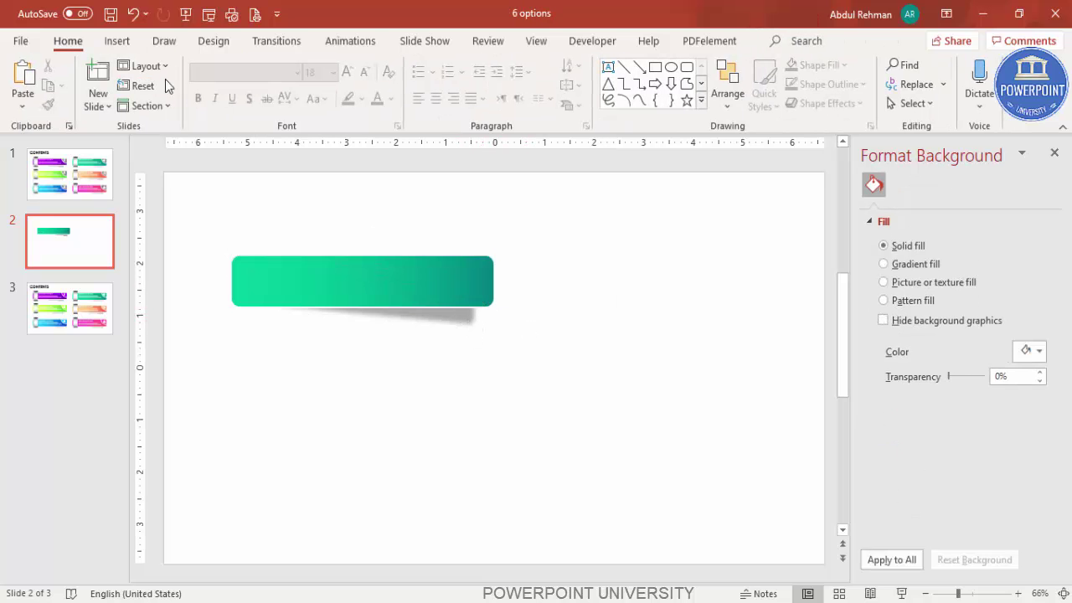
left_click(118, 42)
left_click(254, 84)
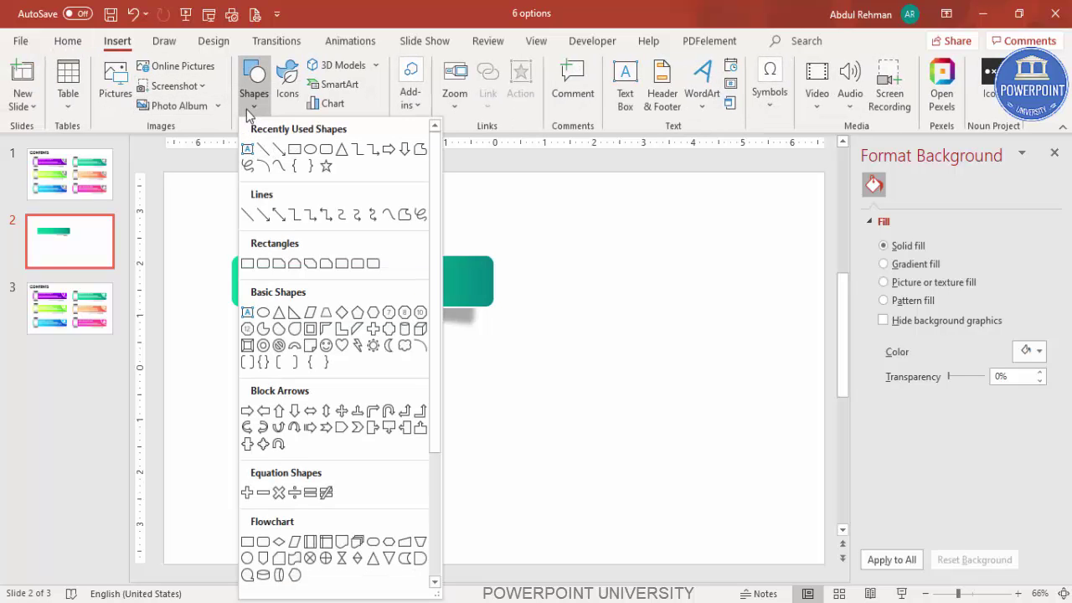
Step: Draw a tall rounded rectangle over the banner's left end
left_click(263, 263)
left_click_drag(249, 238, 285, 328)
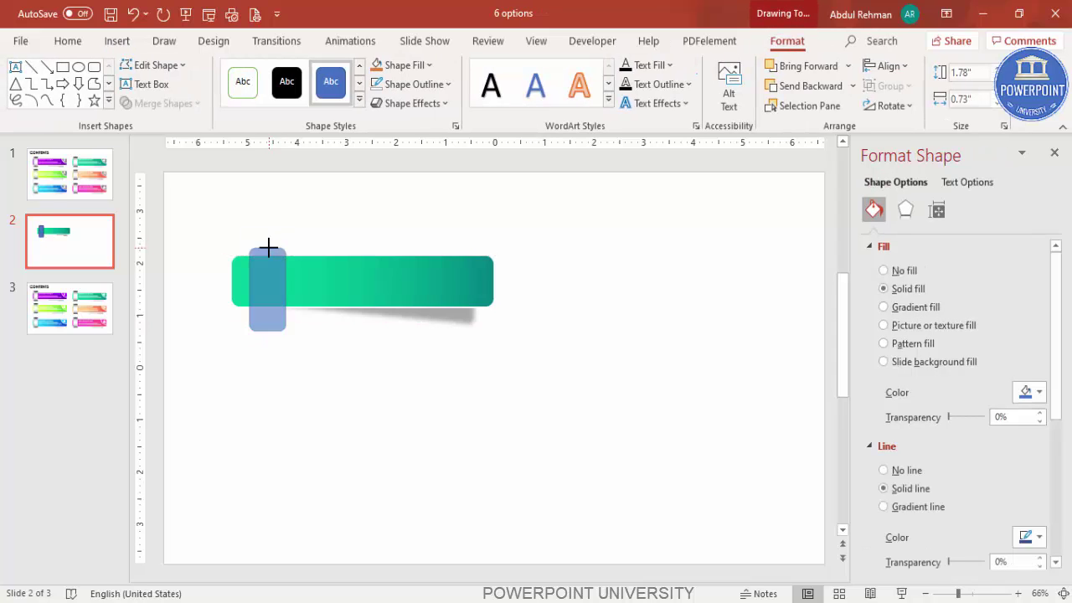
left_click_drag(268, 247, 268, 248)
left_click_drag(268, 324, 267, 318)
key("ctrl+z")
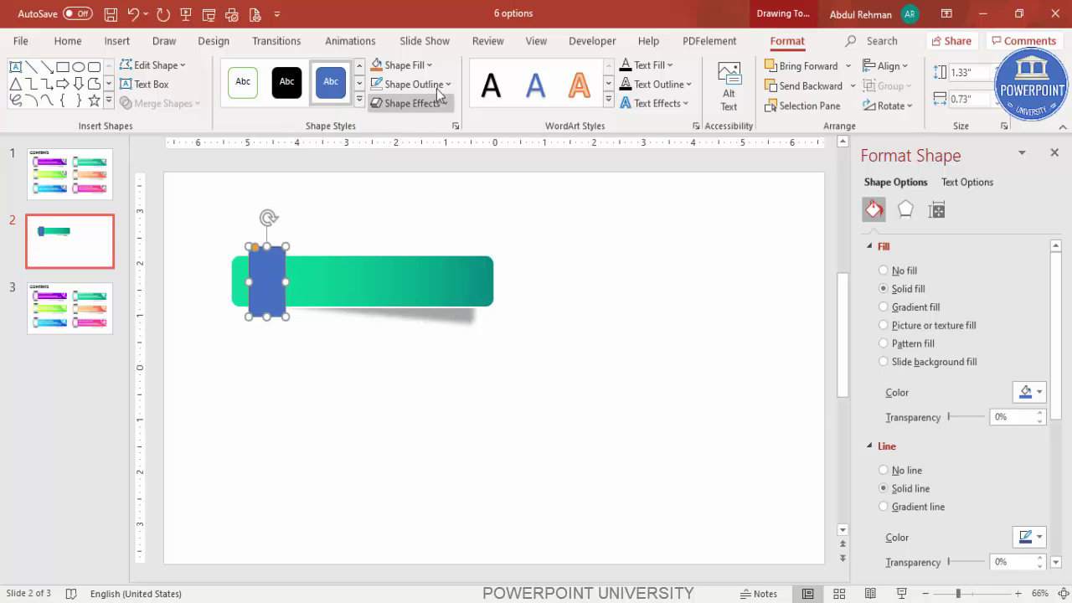
Step: Remove the rectangle's outline and give it a vertical gradient starting from black
left_click(415, 84)
left_click(444, 317)
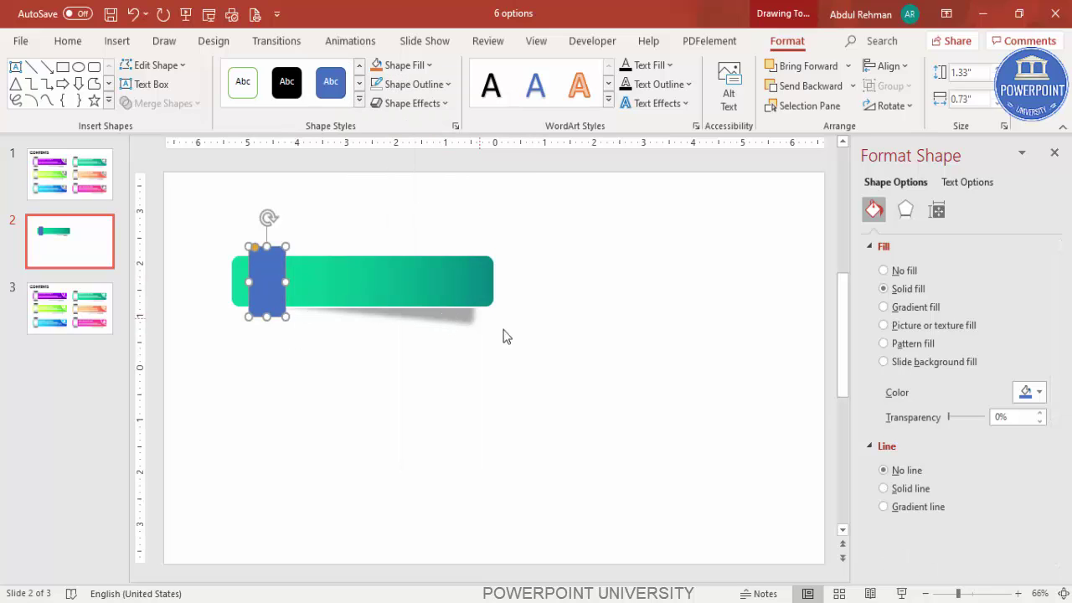
left_click(915, 307)
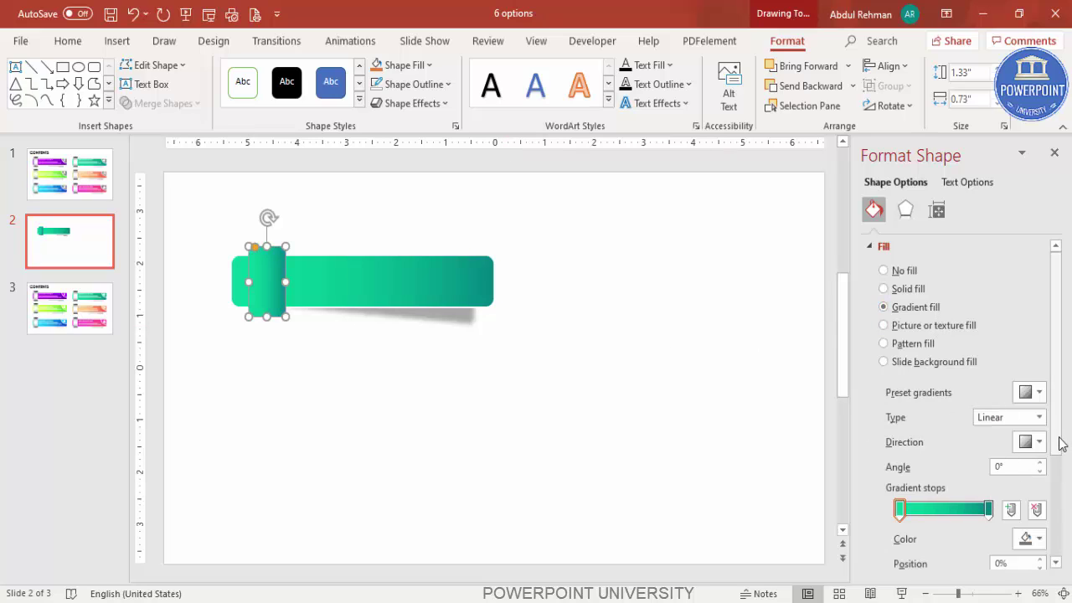
left_click_drag(1060, 443, 1065, 498)
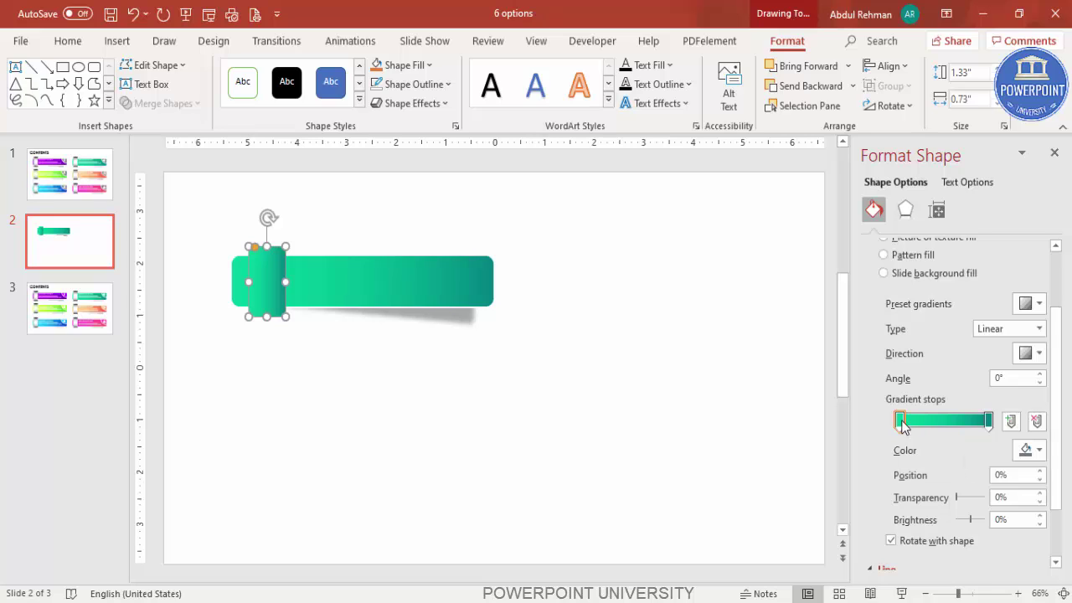
left_click(1028, 451)
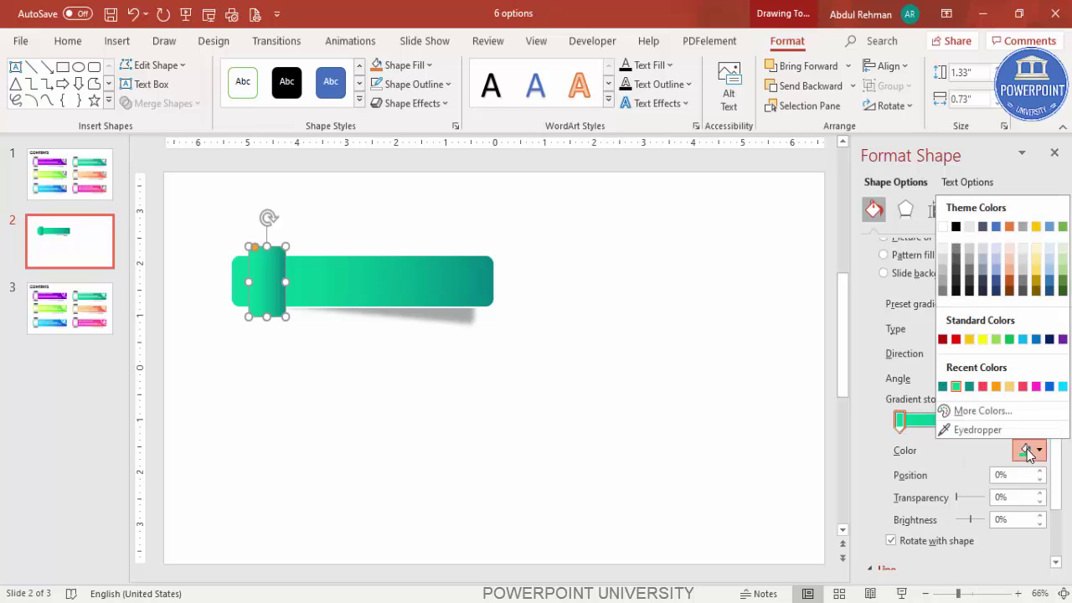
left_click(955, 227)
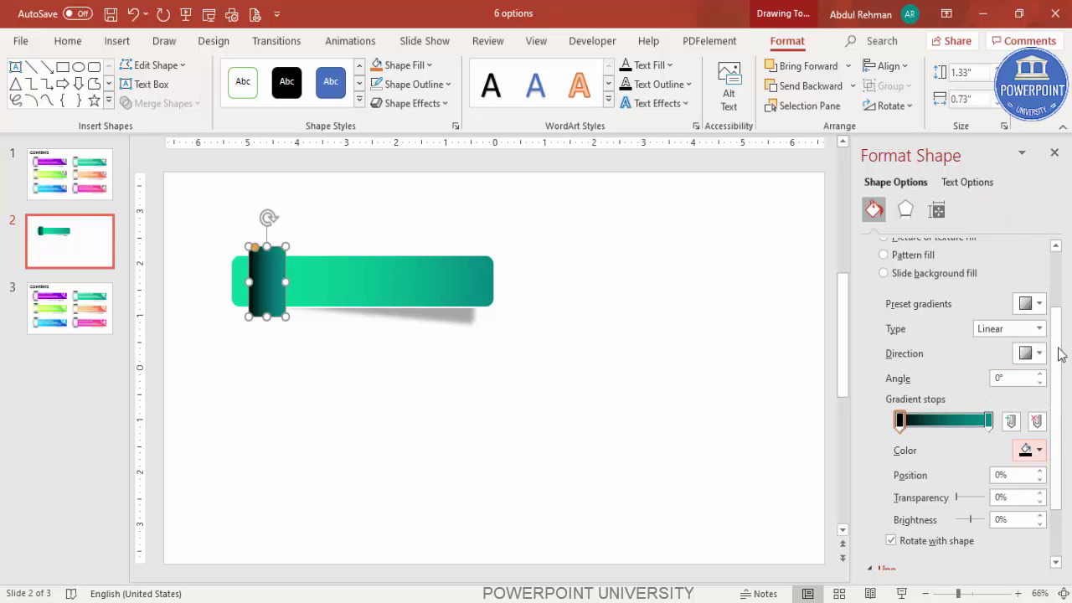
left_click(1030, 353)
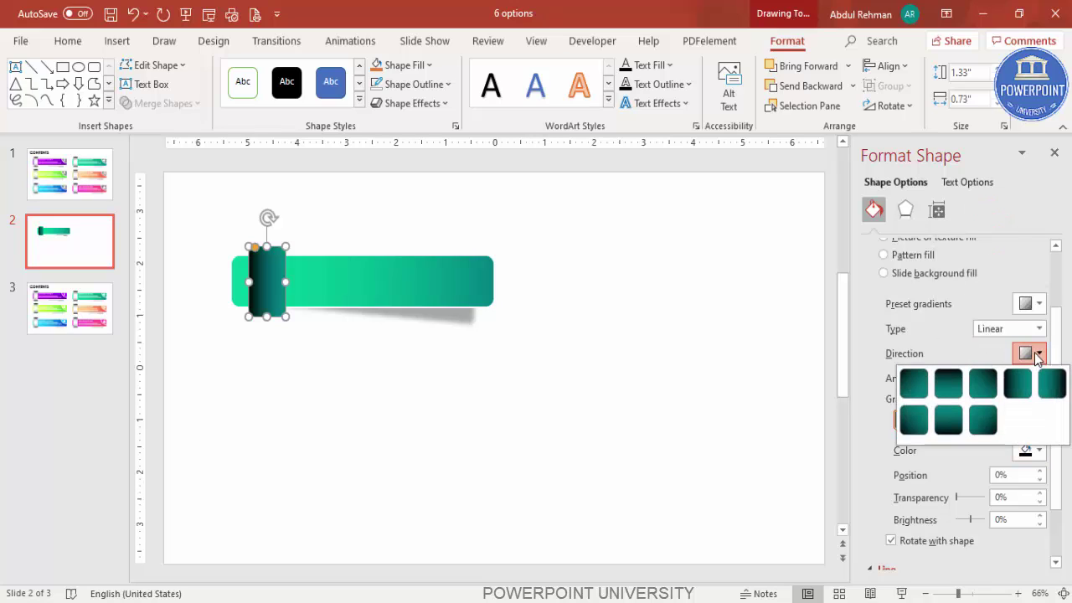
left_click(950, 383)
Step: Make the last stop black and add light grey and white middle stops for a metallic look
left_click(987, 421)
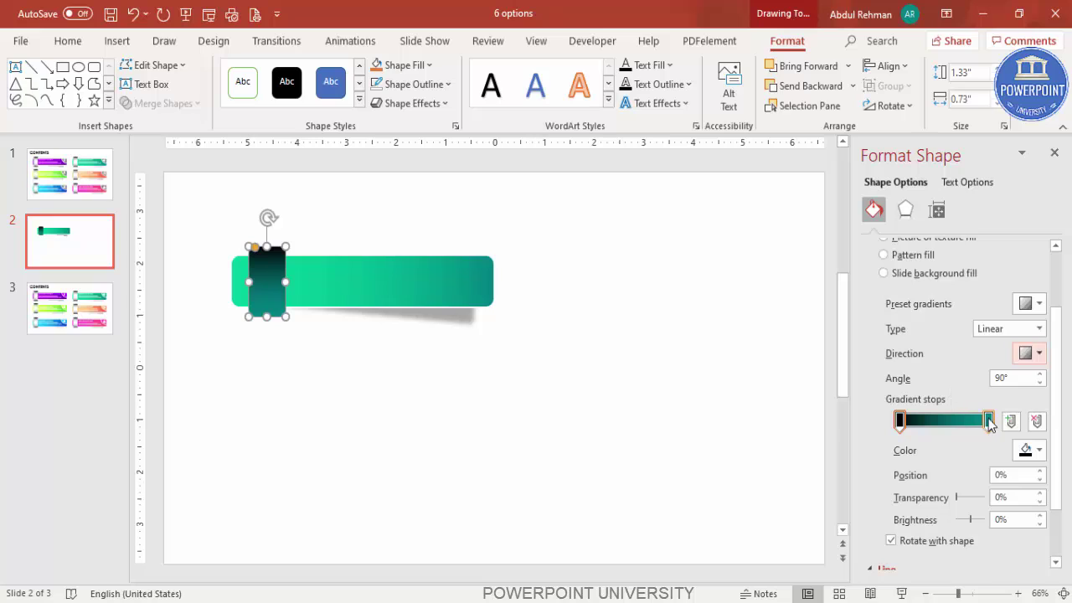
left_click(1038, 449)
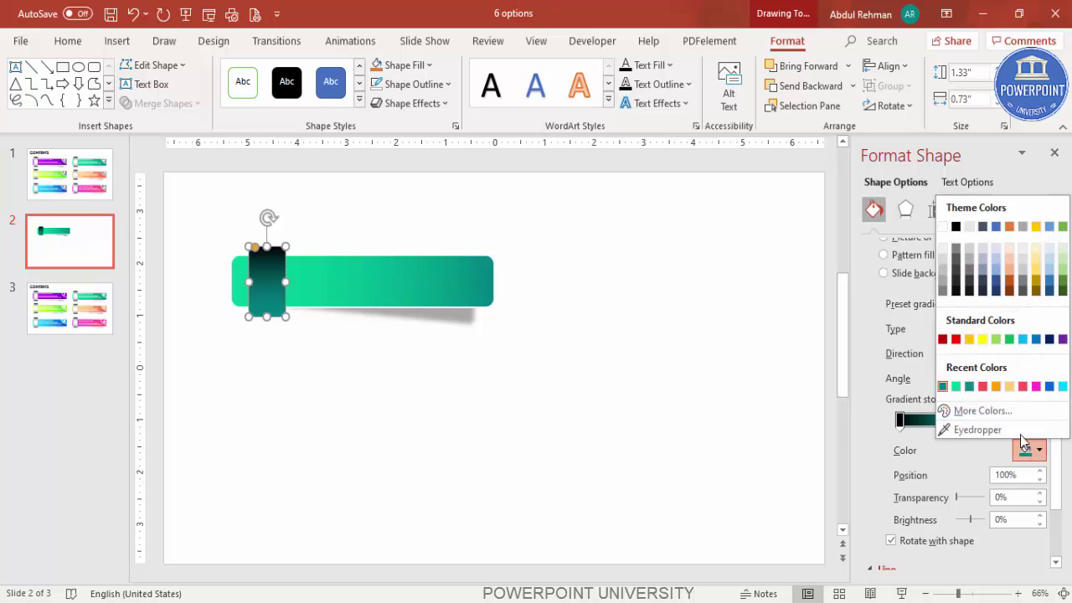
left_click(956, 226)
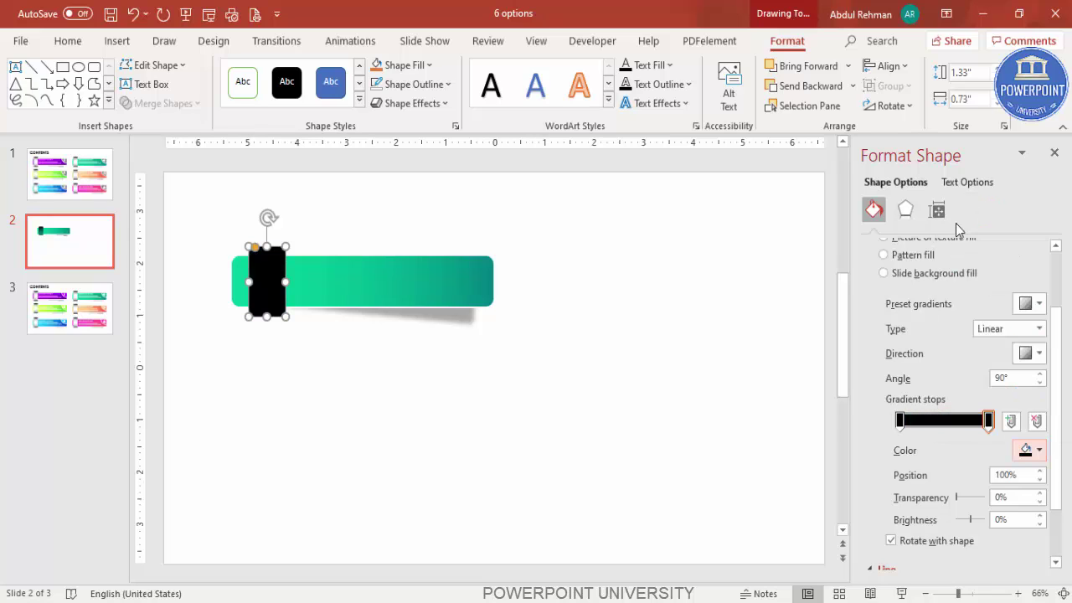
left_click(920, 420)
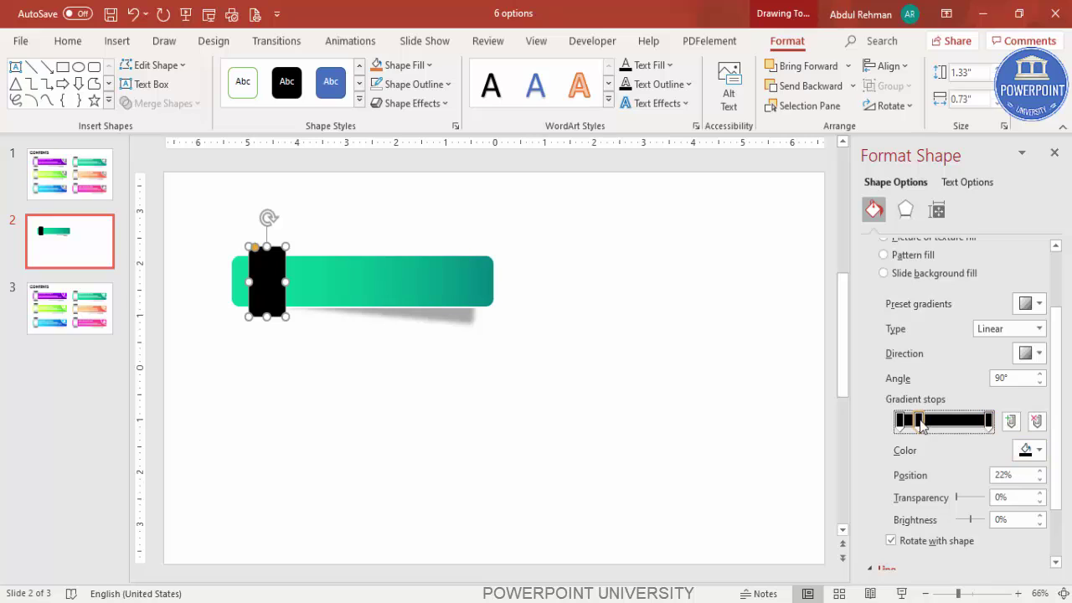
left_click(1038, 450)
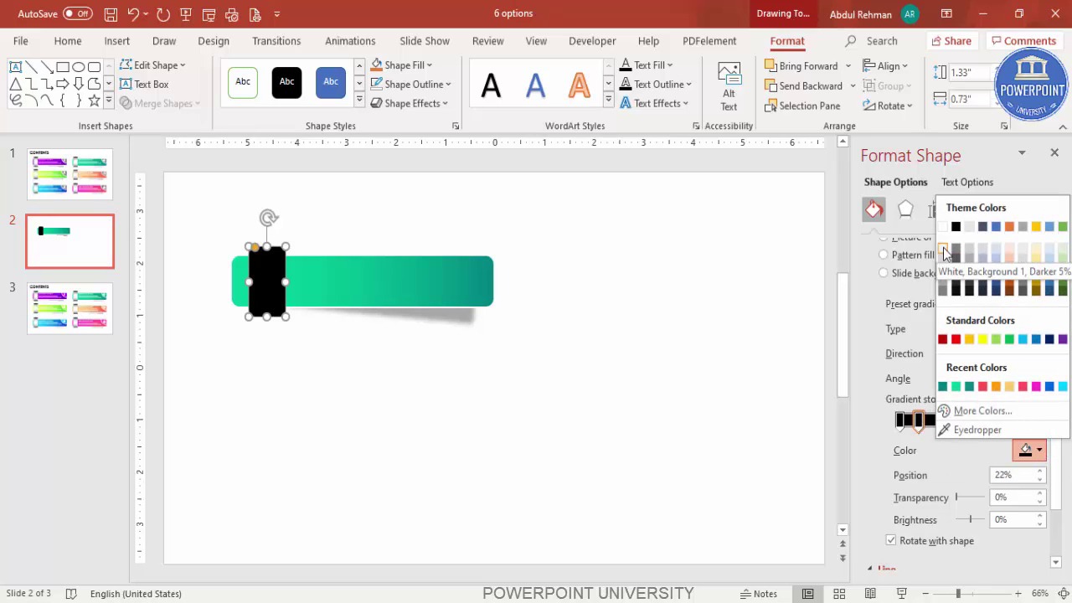
key("Escape")
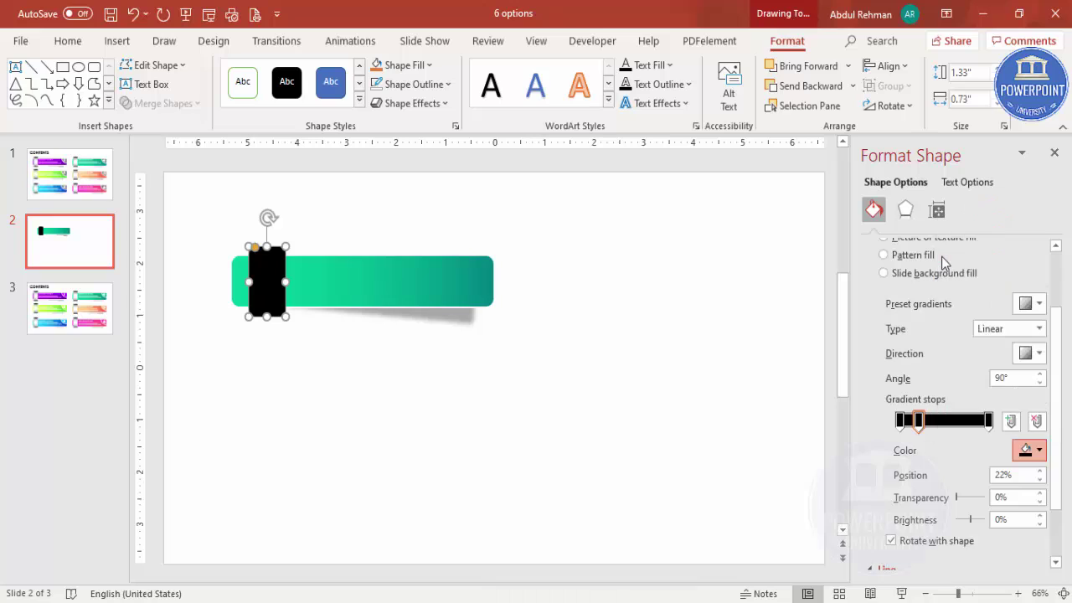
left_click(972, 420)
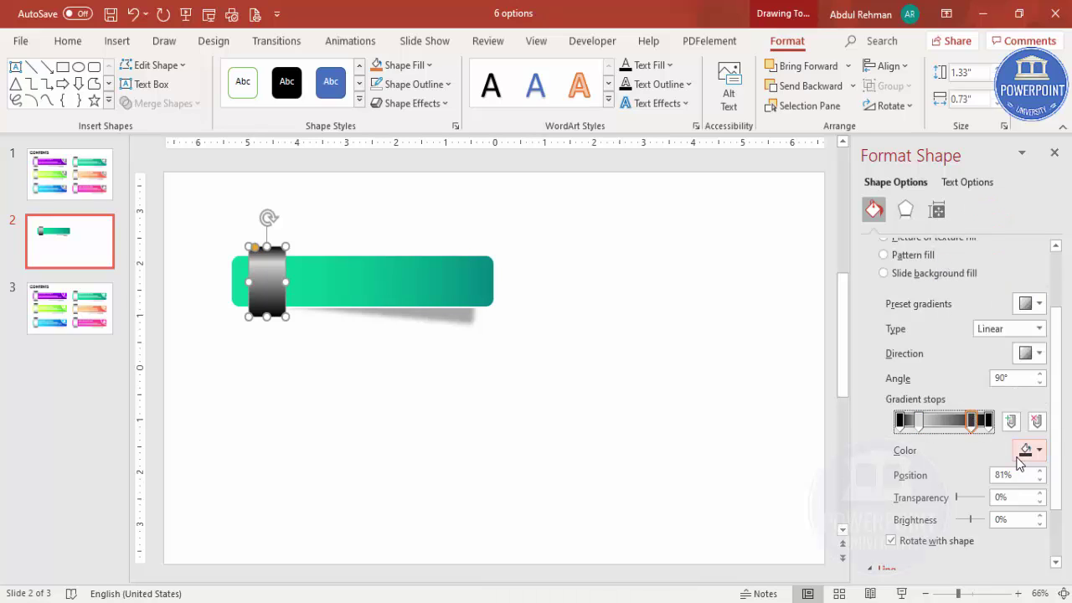
left_click(1027, 452)
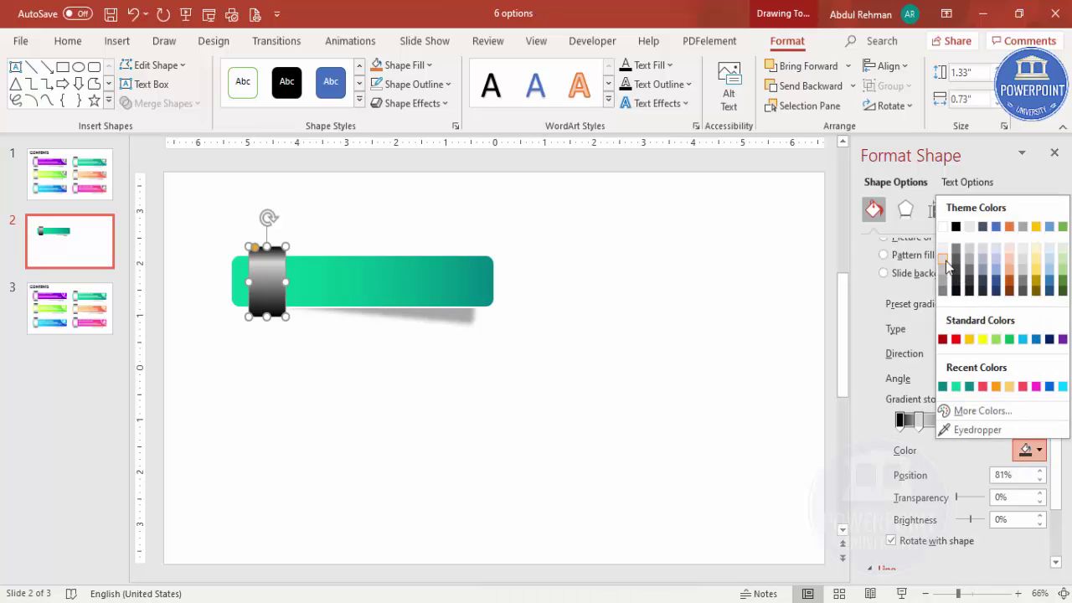
left_click(946, 260)
left_click(944, 422)
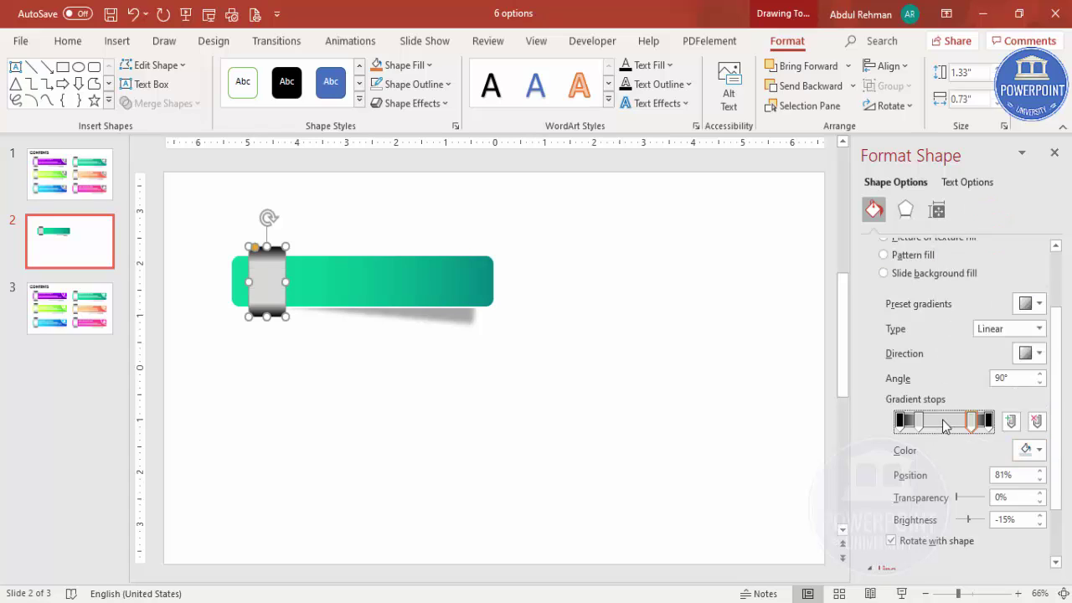
left_click(1026, 451)
left_click(945, 229)
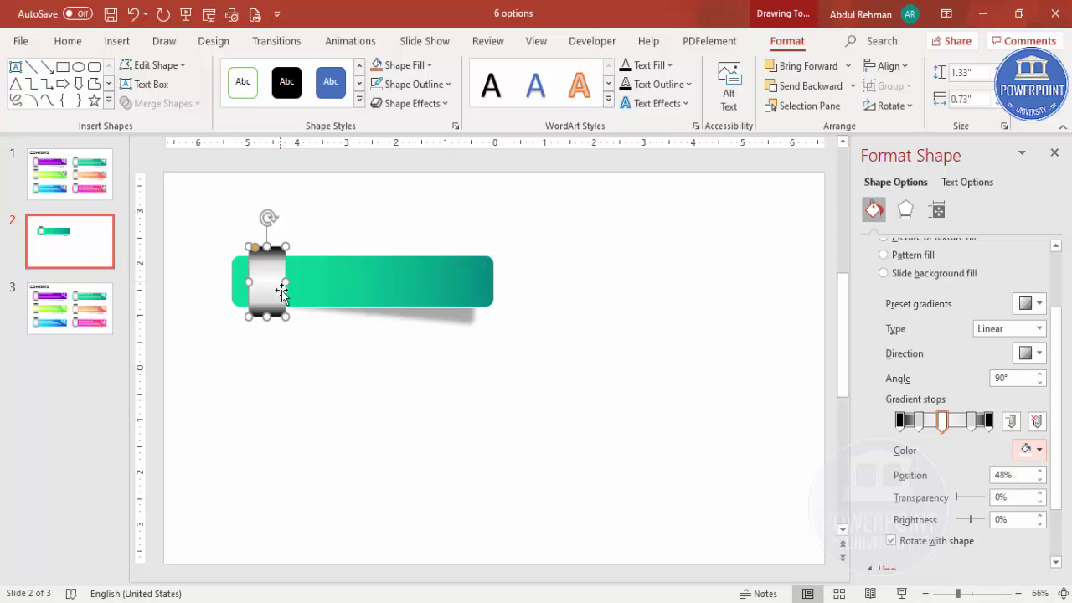
Step: Fine-tune the gradient stop positions, moving one stop to 29% and shifting the 75% stop left
left_click(310, 234)
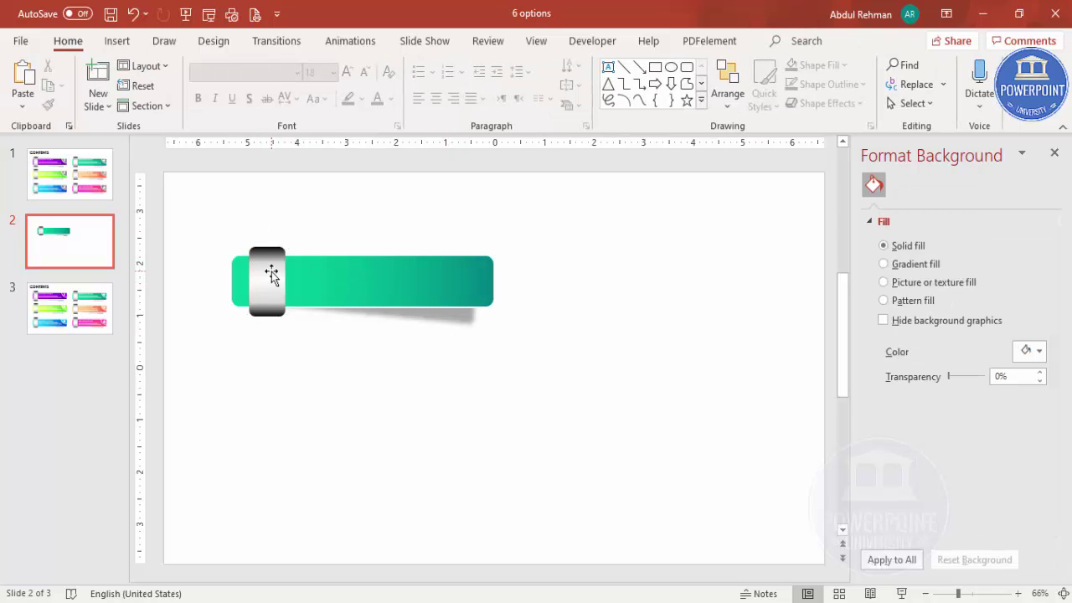
left_click(271, 271)
left_click_drag(919, 510, 924, 510)
left_click(900, 509)
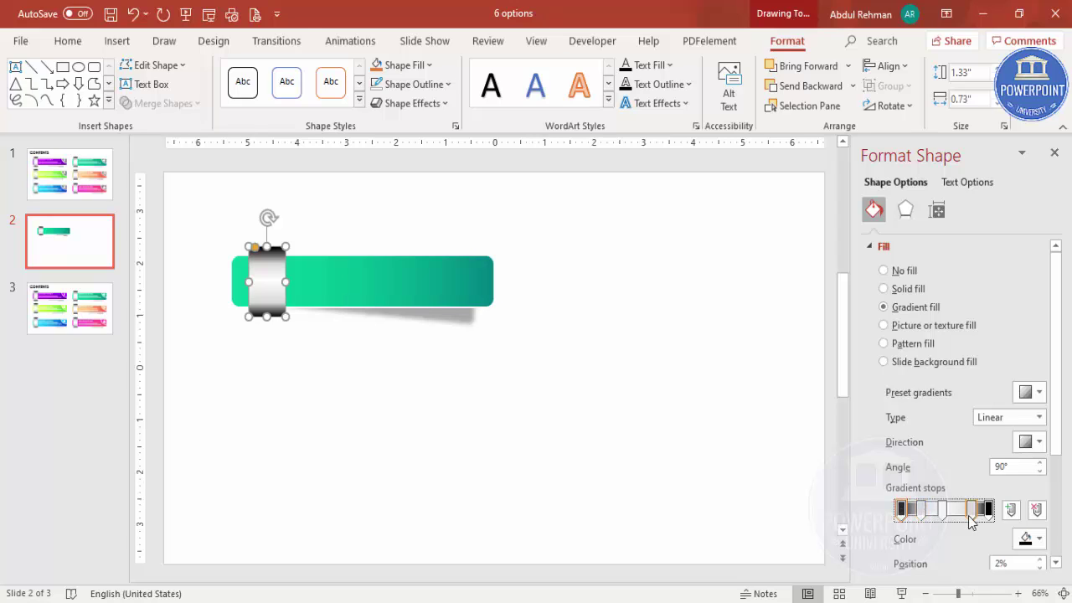
left_click(986, 509)
left_click_drag(970, 510, 966, 516)
left_click(947, 510)
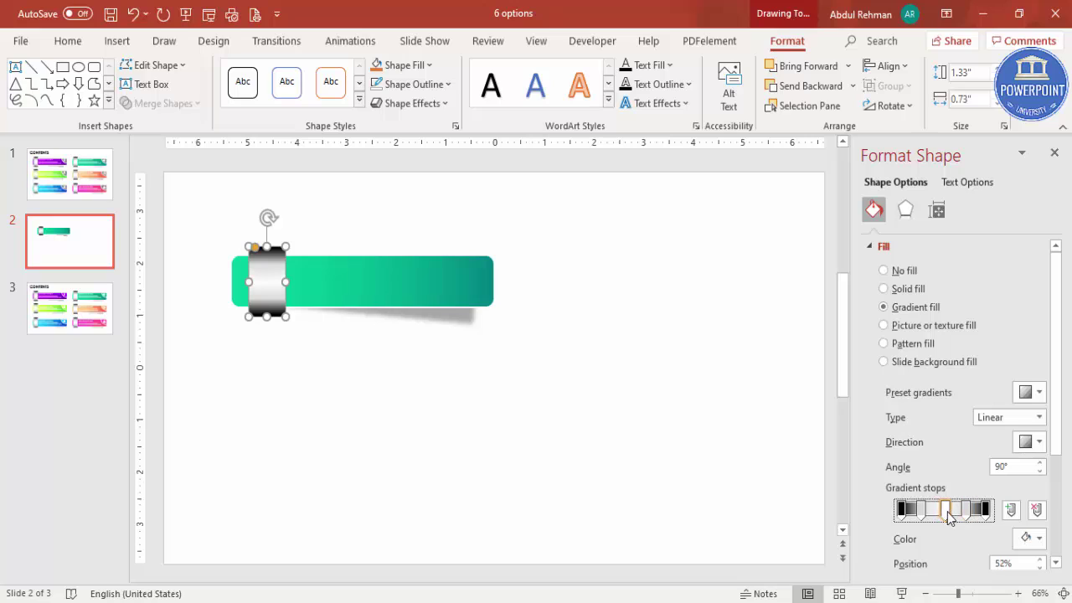
left_click(922, 510)
left_click_drag(923, 516, 928, 519)
left_click(451, 418)
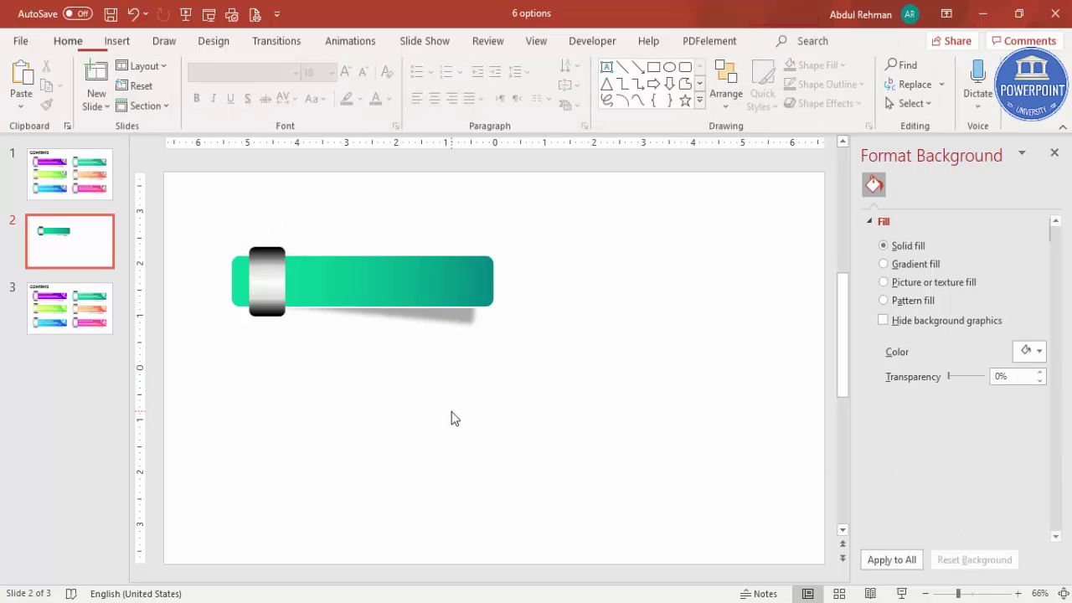
Step: Draw a text box on the green banner reading 'YOUR TITLE' and narrow it
left_click(119, 47)
left_click(626, 92)
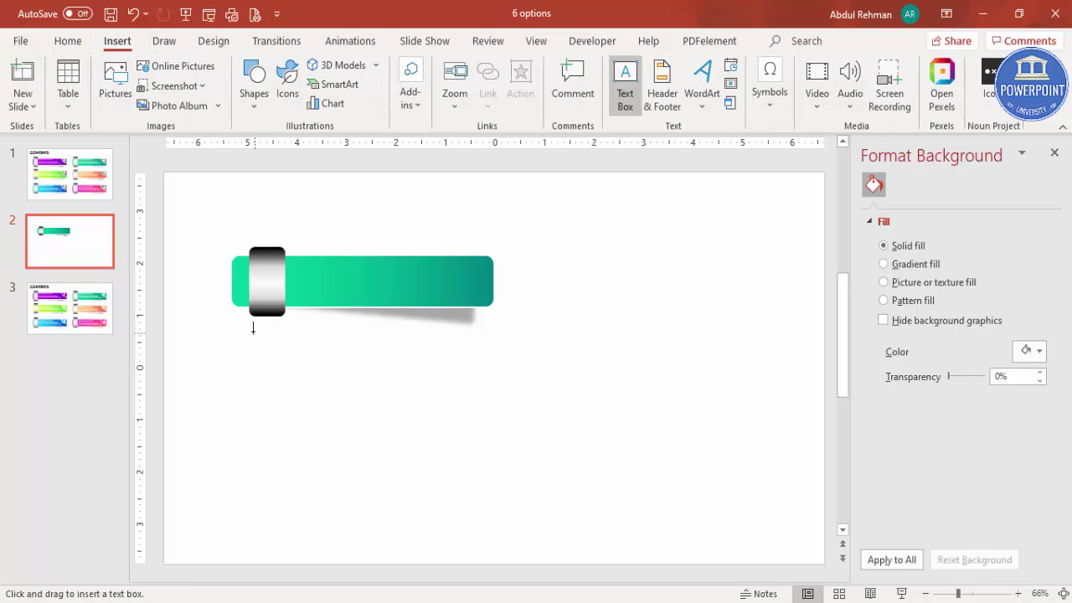
left_click_drag(303, 262, 484, 282)
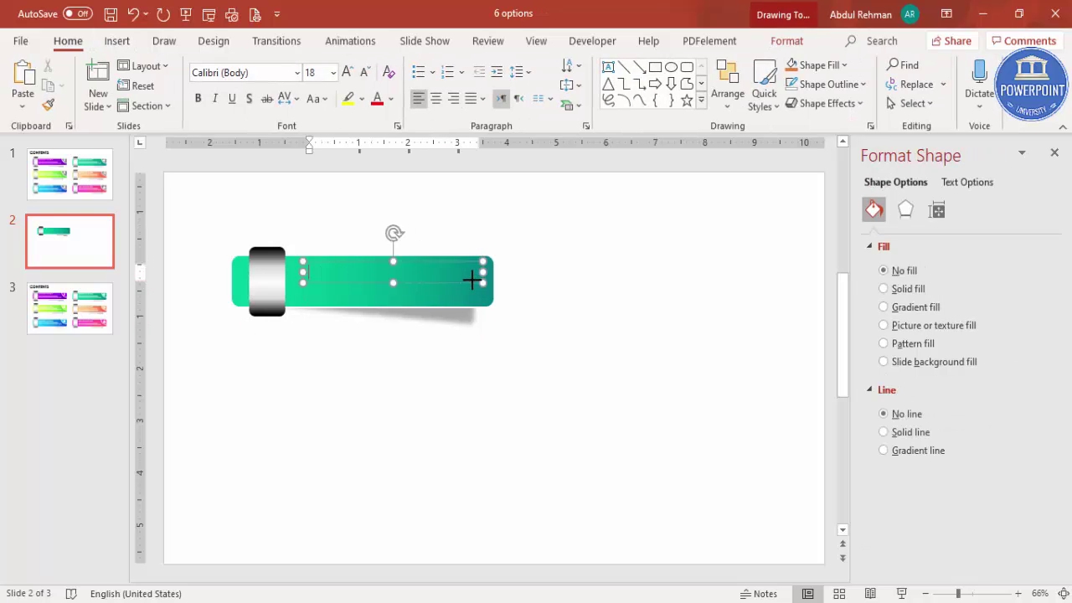
type("YOUR TITLE")
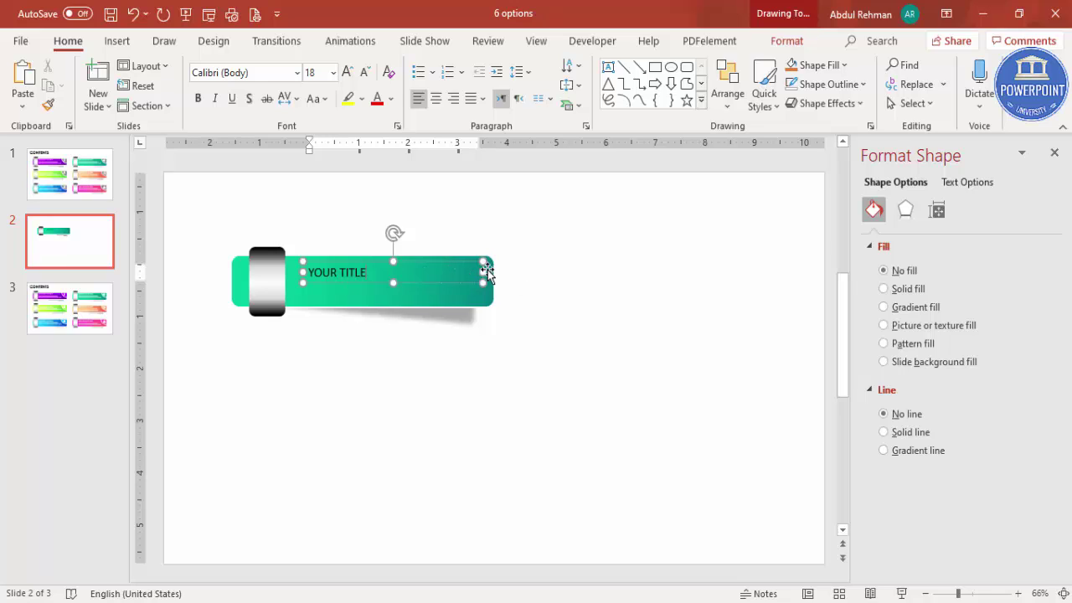
left_click_drag(484, 273, 390, 265)
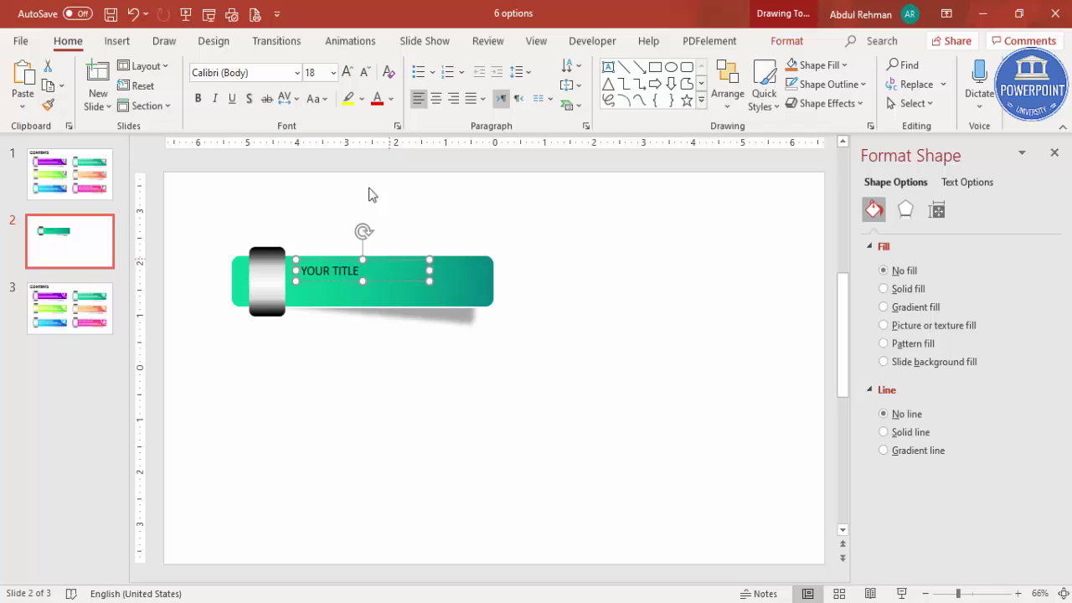
Step: Make the title white, 16 pt Century Gothic, and nudge it slightly left
left_click(391, 98)
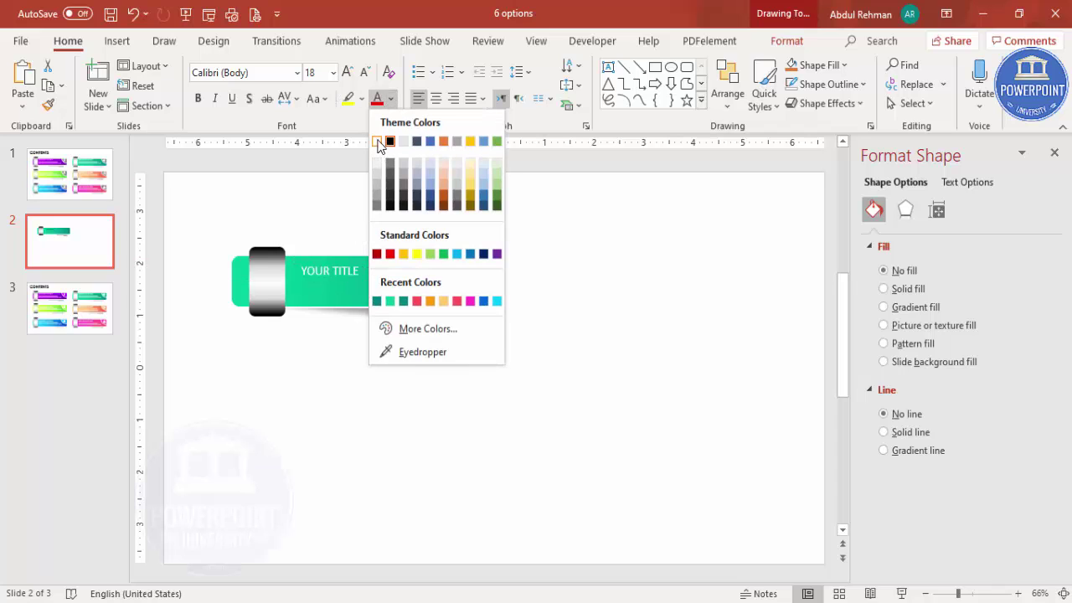
left_click(377, 141)
left_click(270, 73)
type("En")
type("Century")
key("Return")
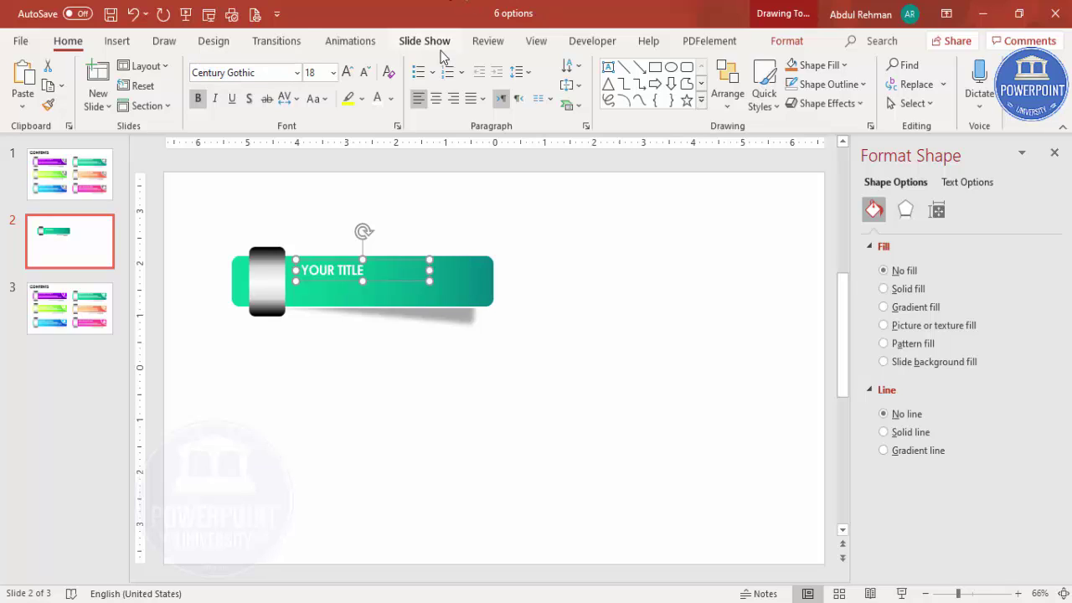
left_click(371, 72)
left_click_drag(382, 279, 378, 273)
left_click(318, 192)
Step: Add a white 12 pt 'Add detail text here' text box just under YOUR TITLE
left_click(119, 41)
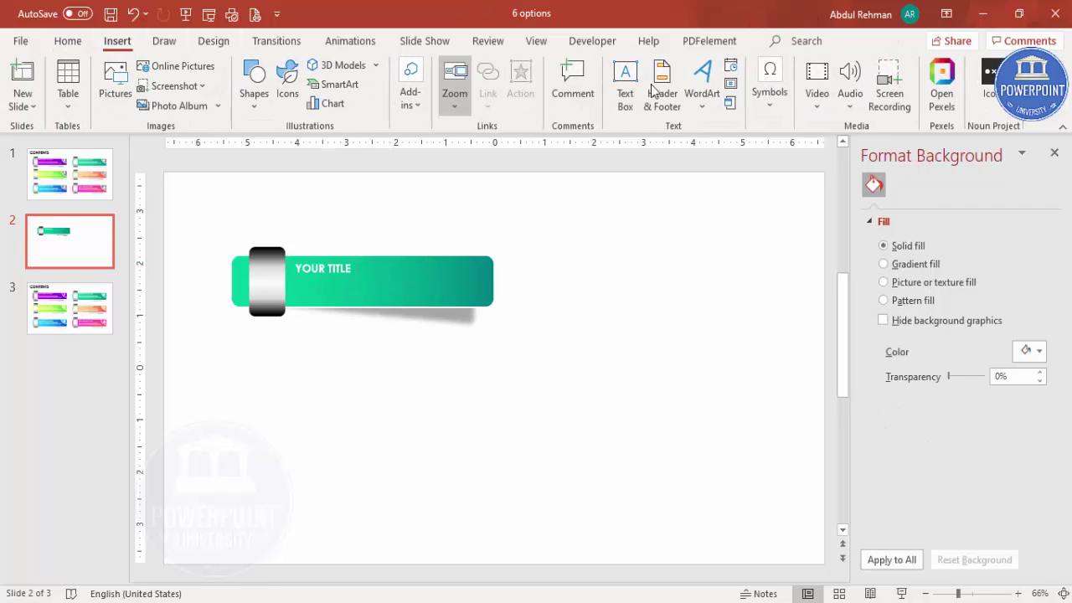
left_click(627, 83)
left_click_drag(299, 282, 423, 302)
type("Add detail text he")
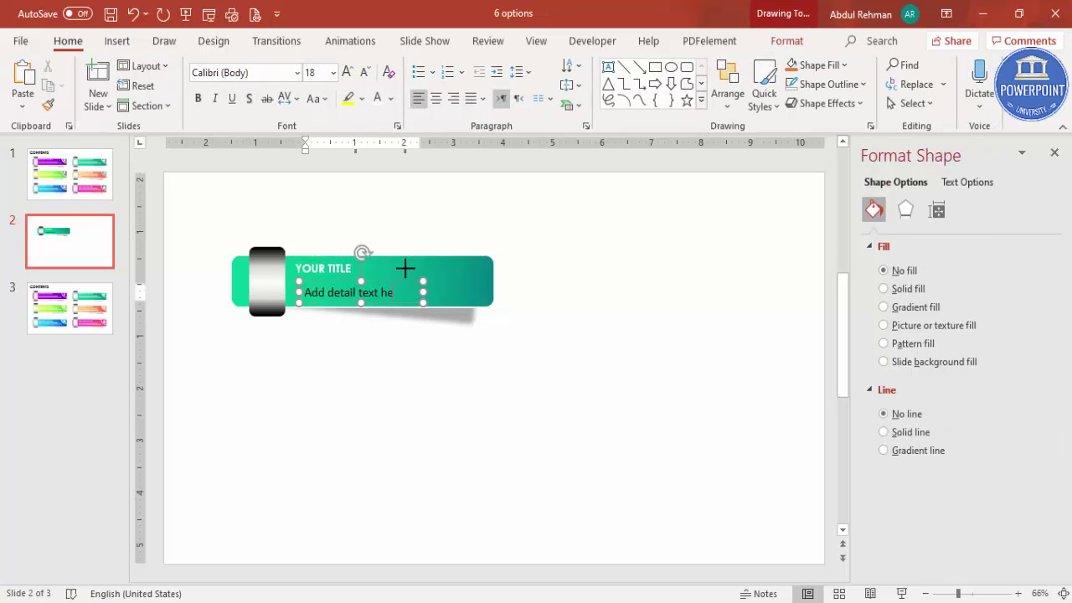
left_click_drag(408, 285, 403, 277)
left_click(366, 73)
left_click(366, 73)
left_click(366, 73)
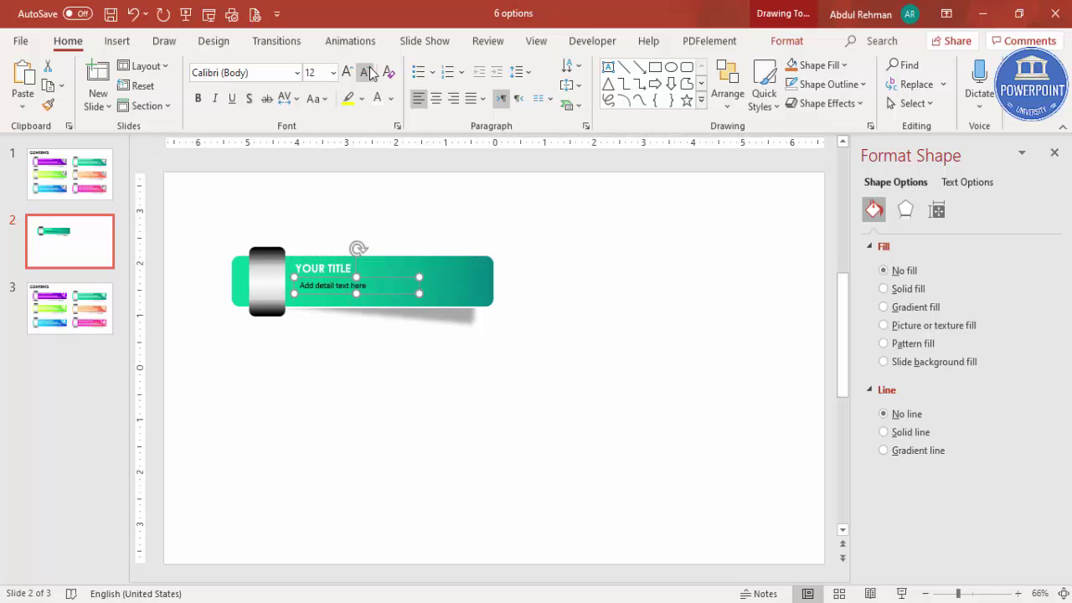
left_click(382, 99)
left_click_drag(383, 280, 382, 279)
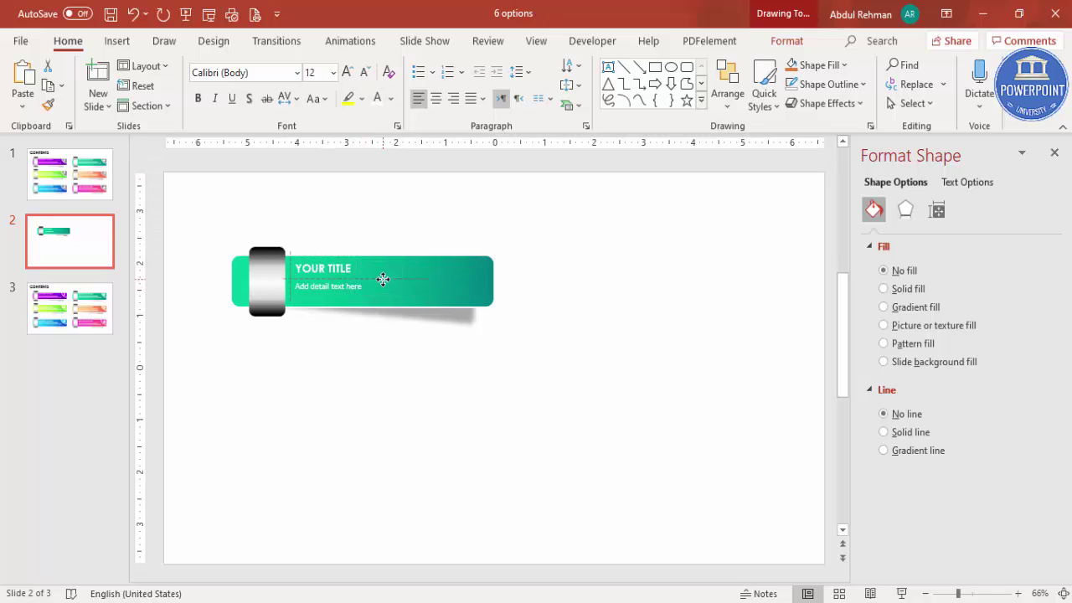
left_click(381, 279)
left_click(584, 268)
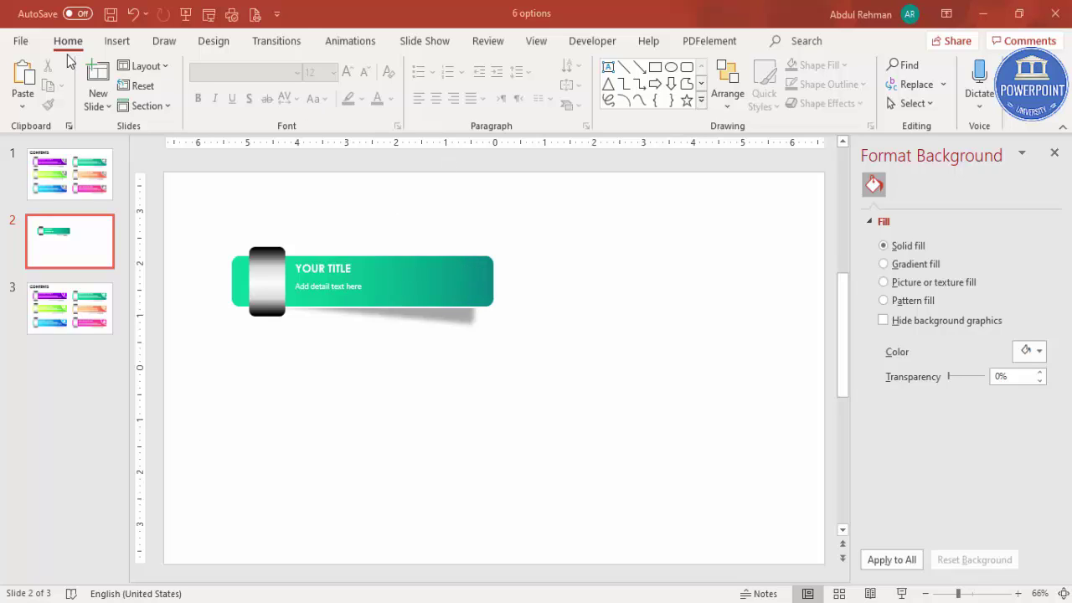
Step: Ctrl-drag a copy of the green gradient bar down and right, below the banner
left_click(116, 42)
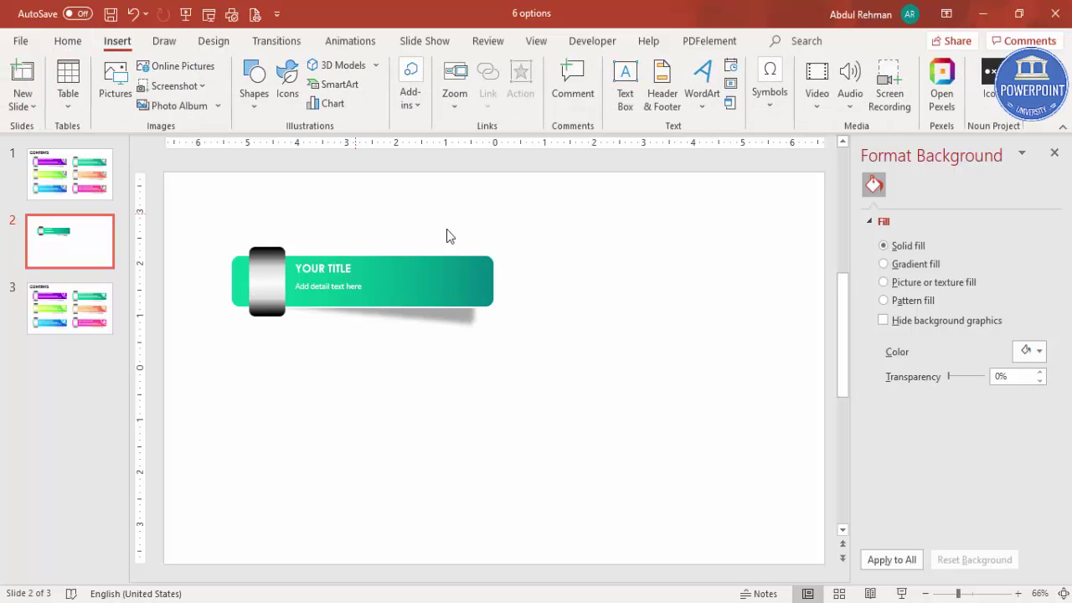
left_click(482, 267)
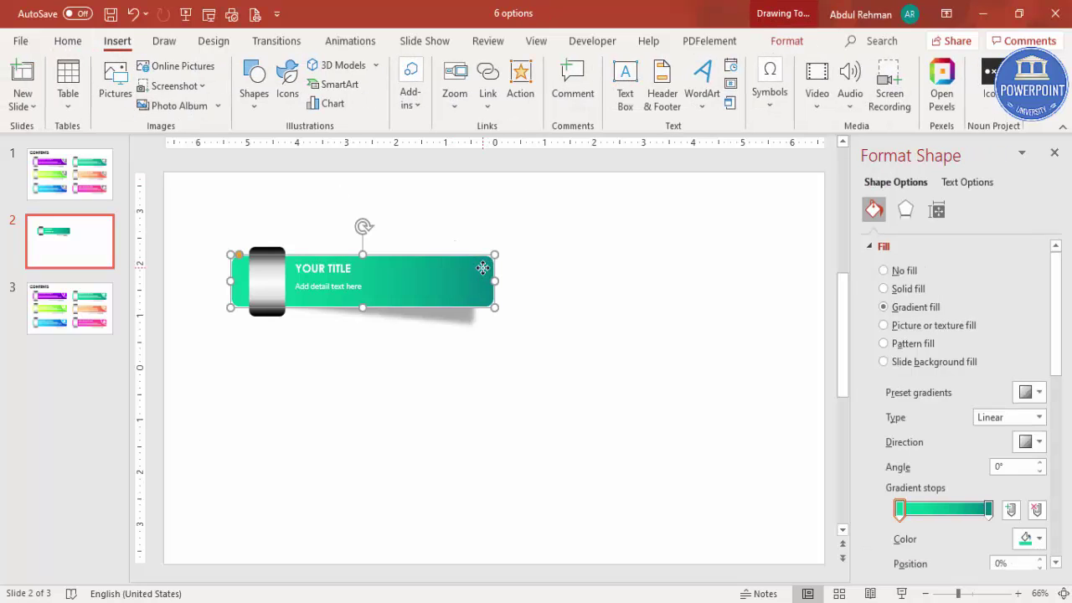
left_click(786, 40)
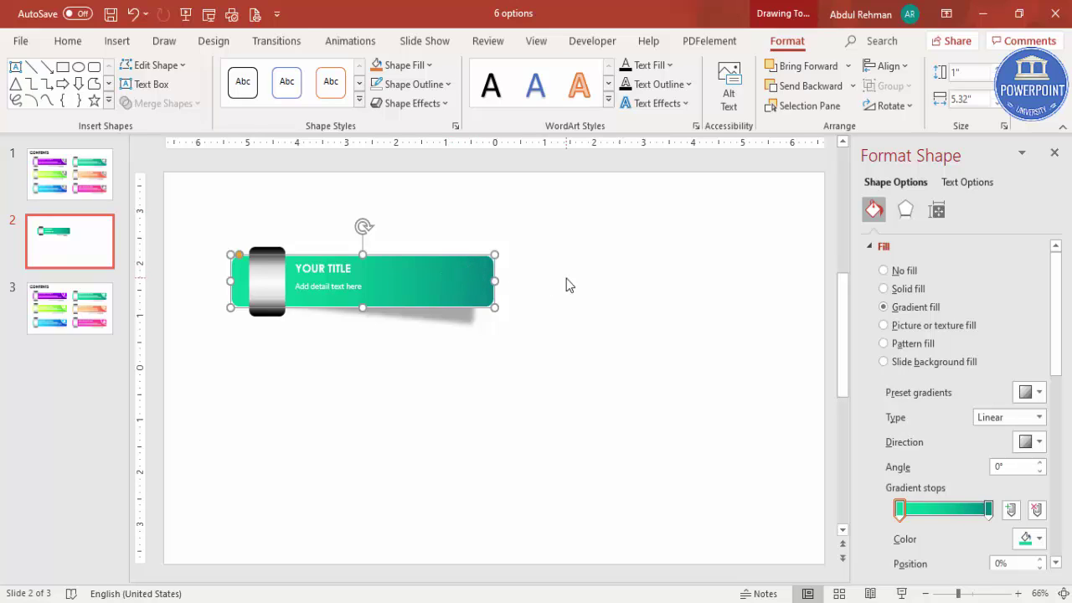
left_click(597, 289)
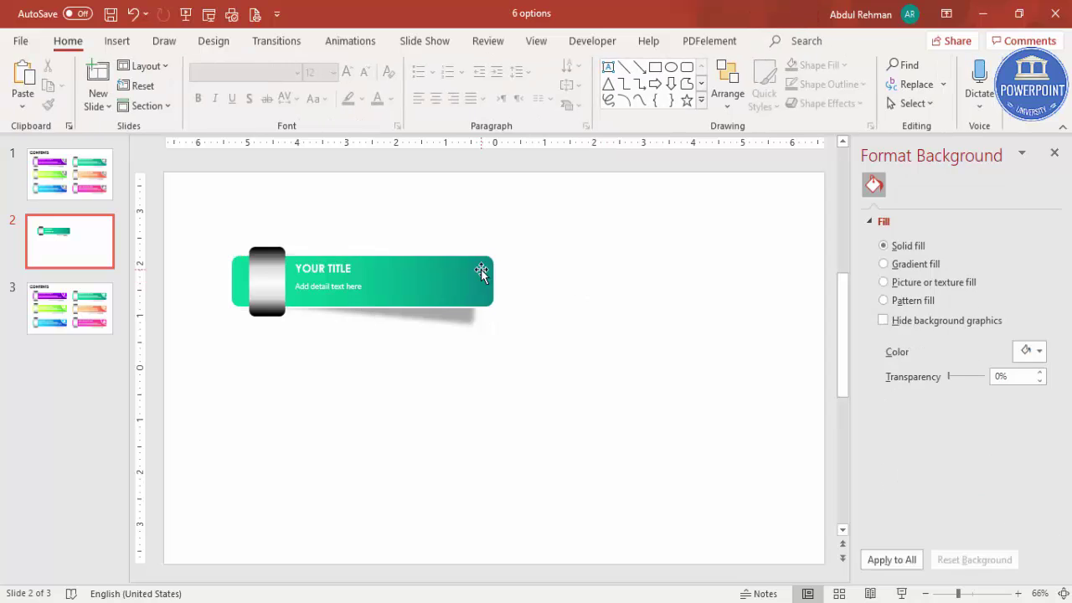
left_click(481, 273)
left_click_drag(486, 276, 612, 390)
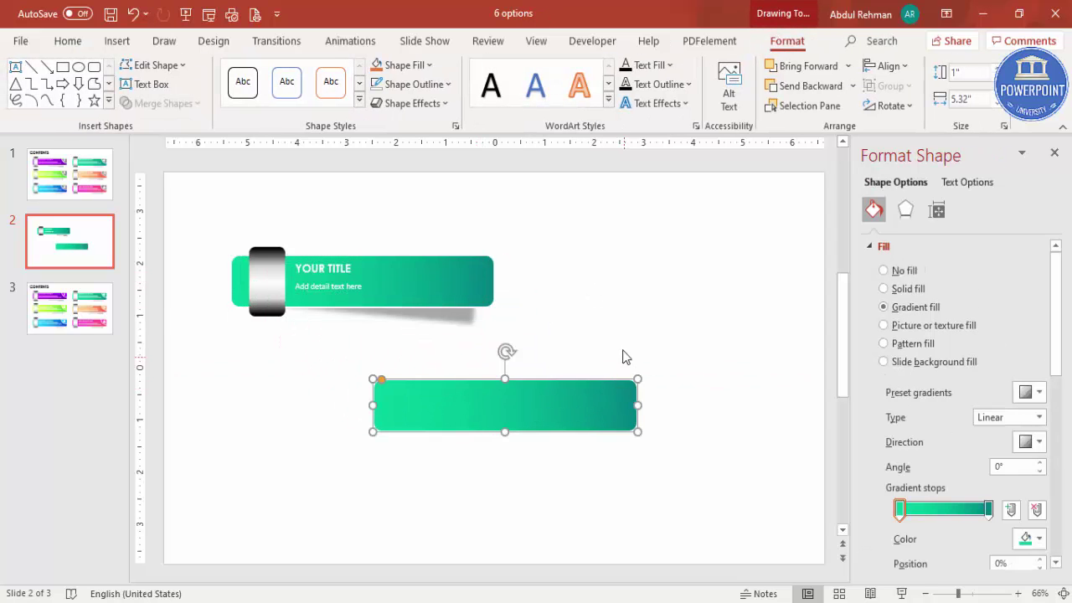
left_click(627, 358)
left_click(116, 41)
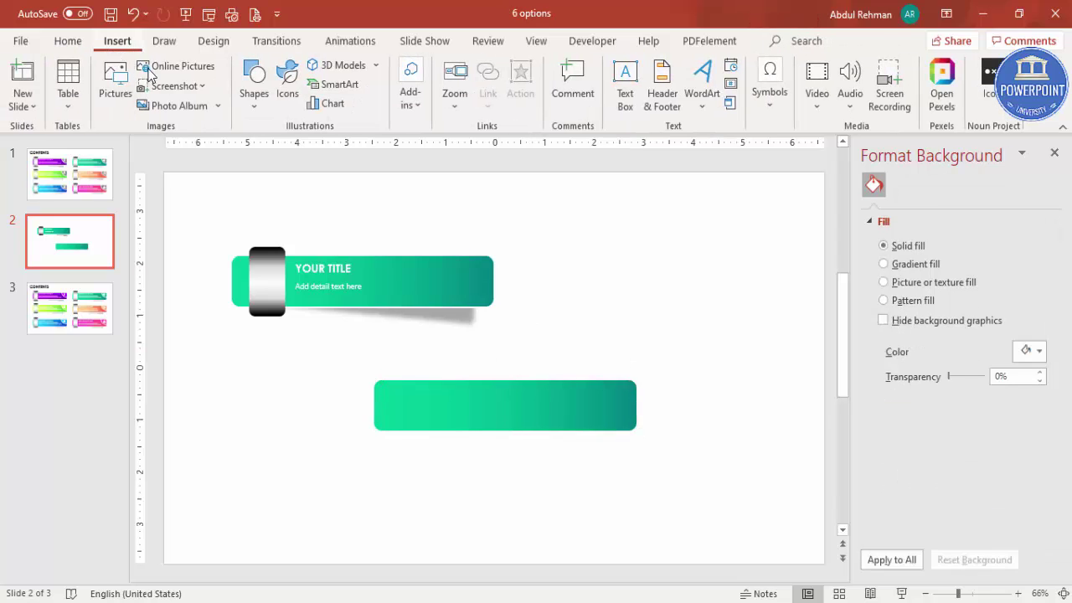
Step: Draw an oval covering the right end of the lower copied bar
left_click(254, 112)
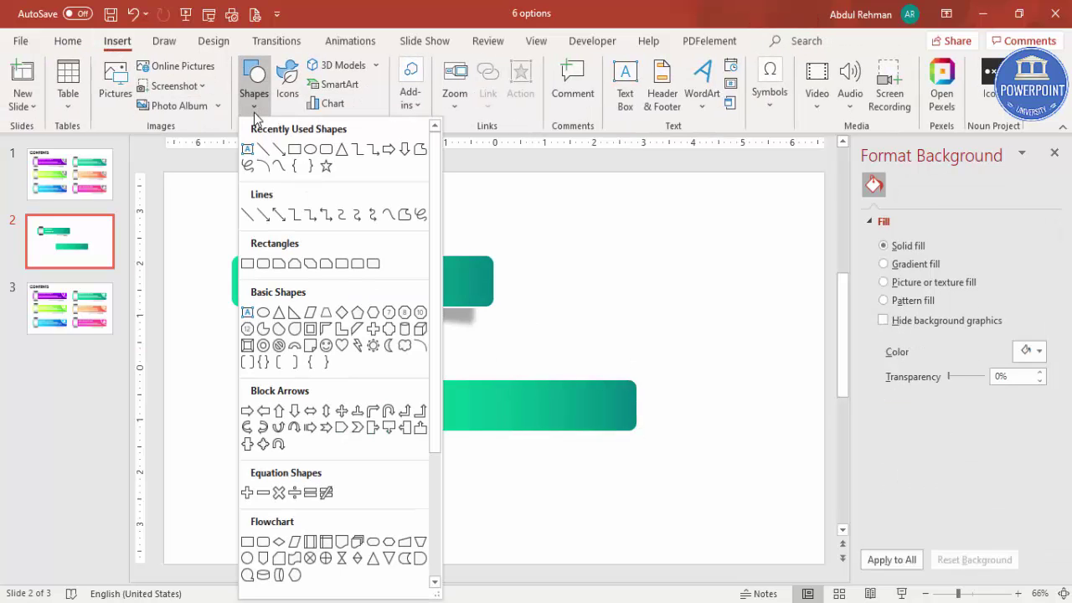
left_click(262, 315)
left_click_drag(599, 347, 675, 414)
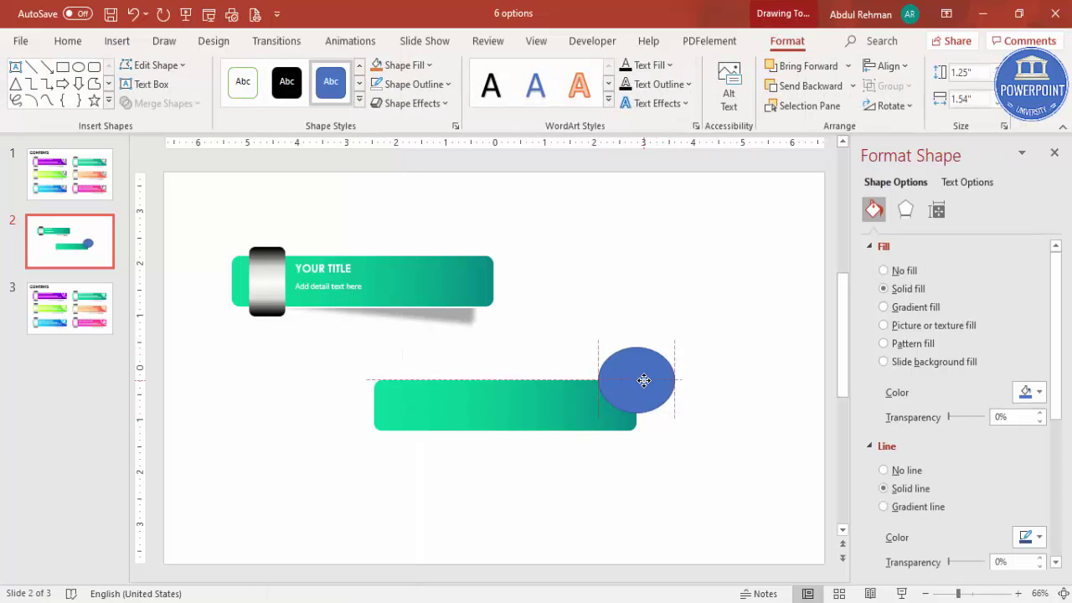
left_click_drag(642, 380, 642, 381)
left_click(529, 404)
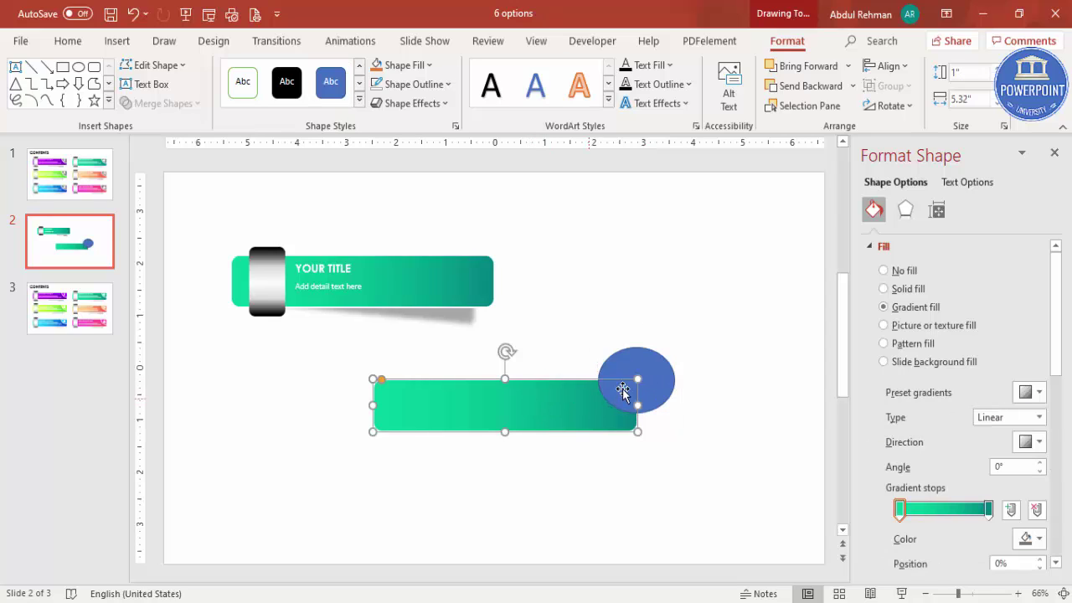
Step: Intersect the bar and oval into one piece and fill it solid grey
left_click(649, 362, "shift")
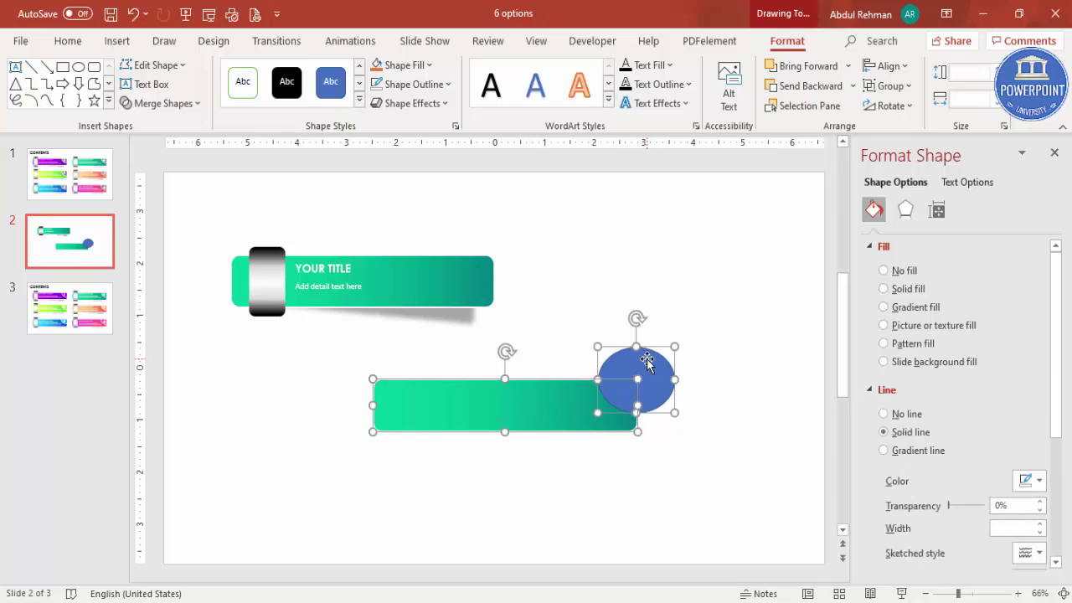
left_click(186, 107)
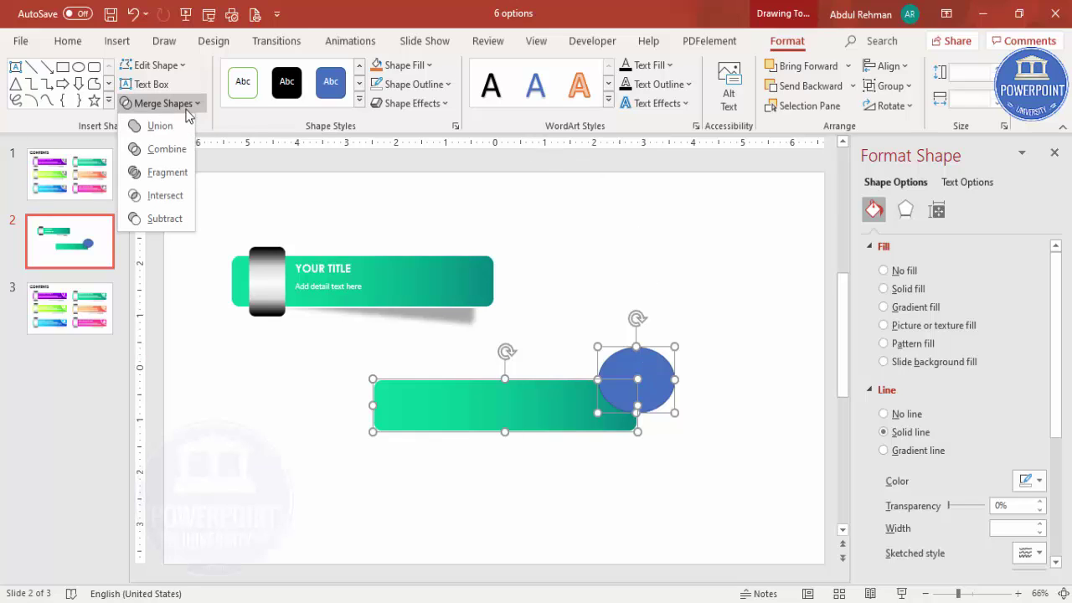
left_click(170, 201)
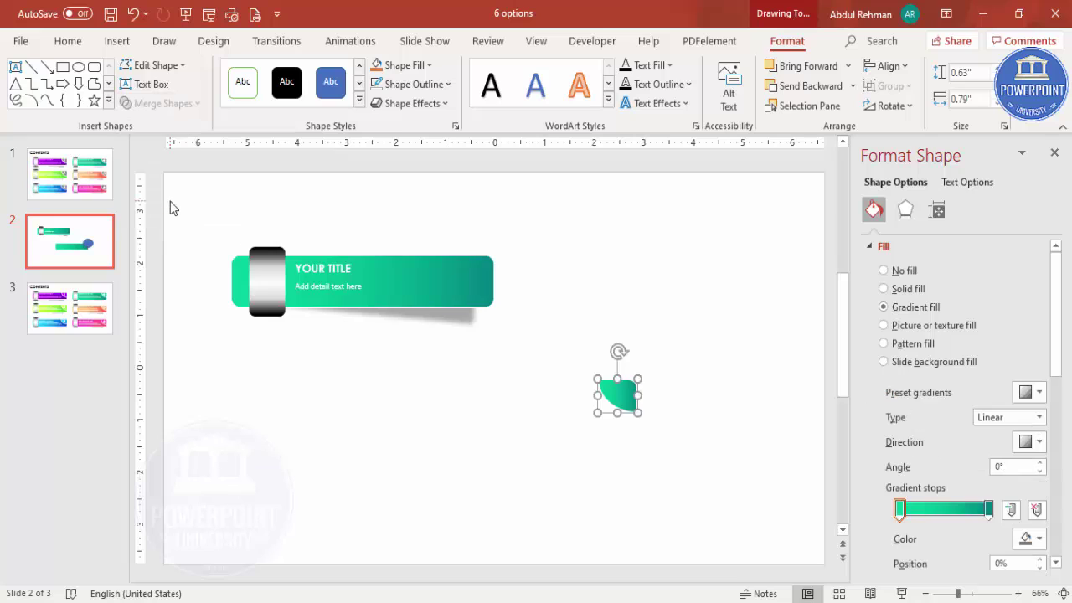
left_click(908, 289)
left_click(1029, 392)
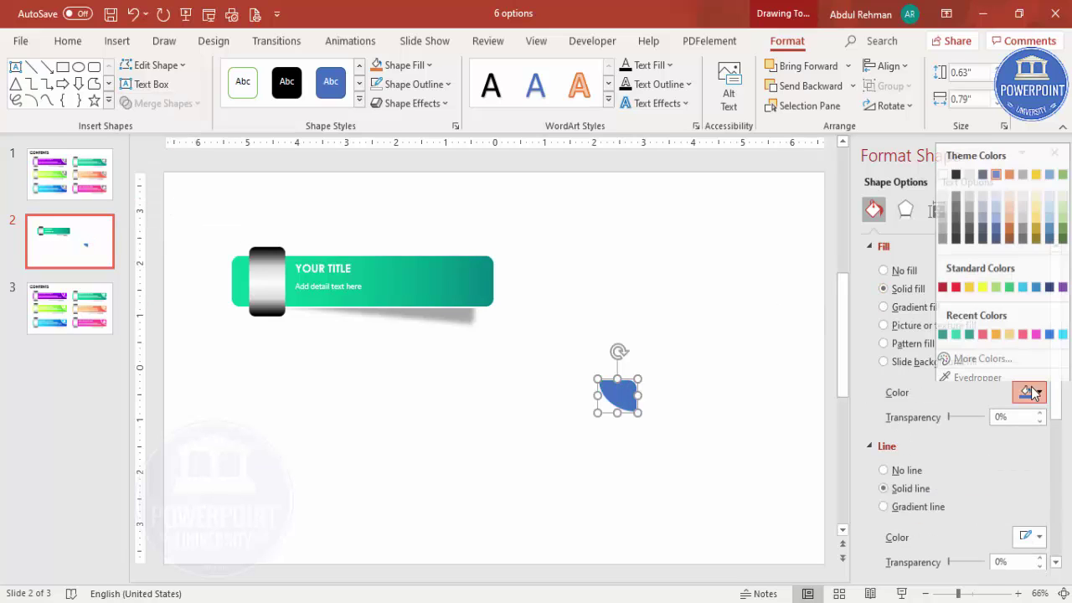
left_click(942, 234)
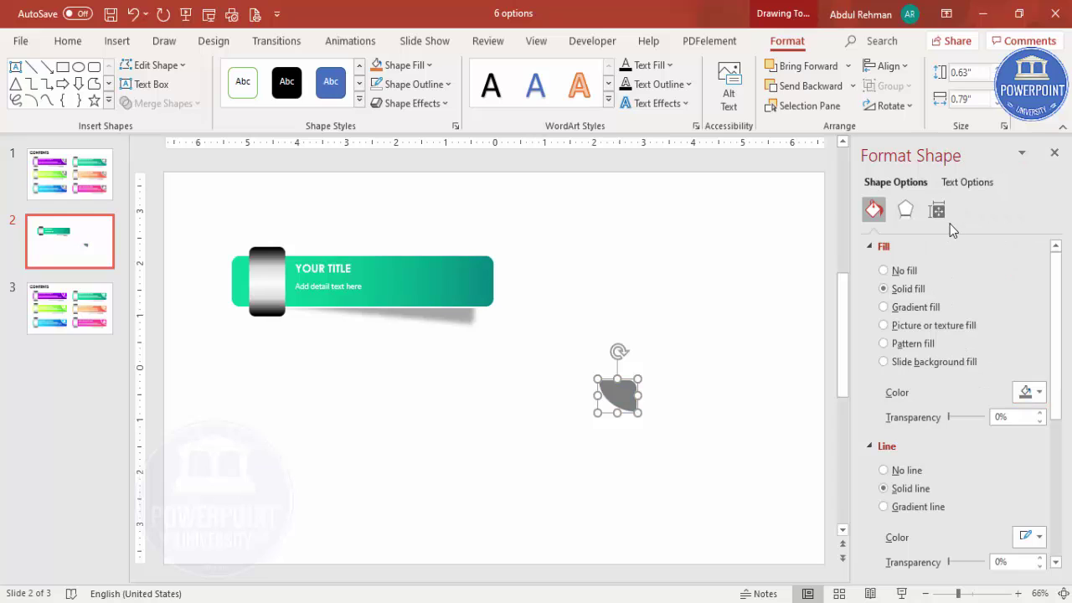
Step: Give the grey piece a bottom-left inner shadow and move it onto the banner's top-right corner
left_click(906, 209)
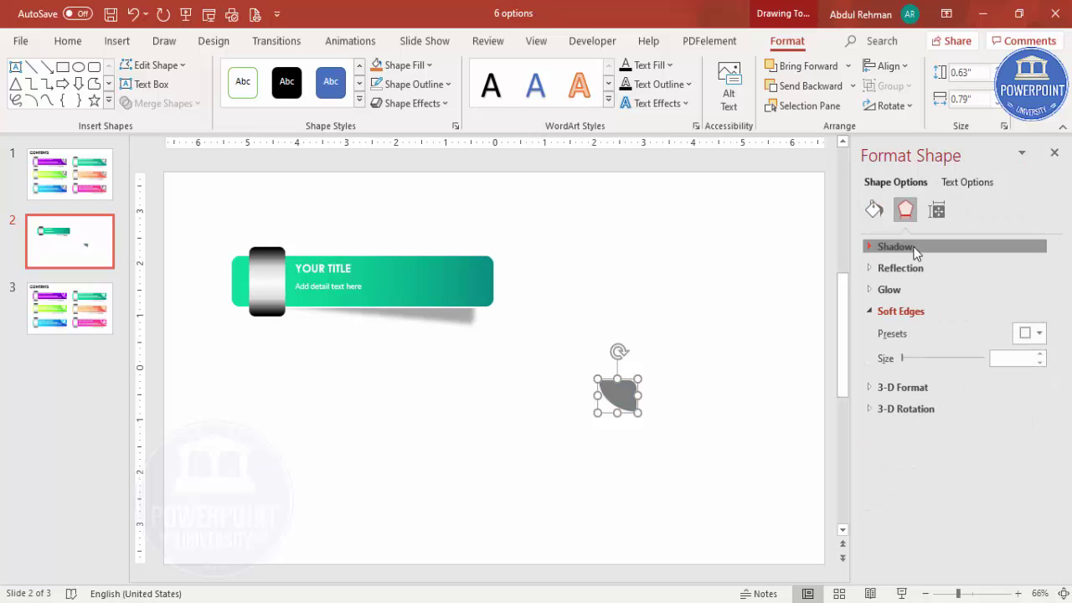
left_click(912, 248)
left_click(1023, 272)
scroll(971, 390, "down", 3)
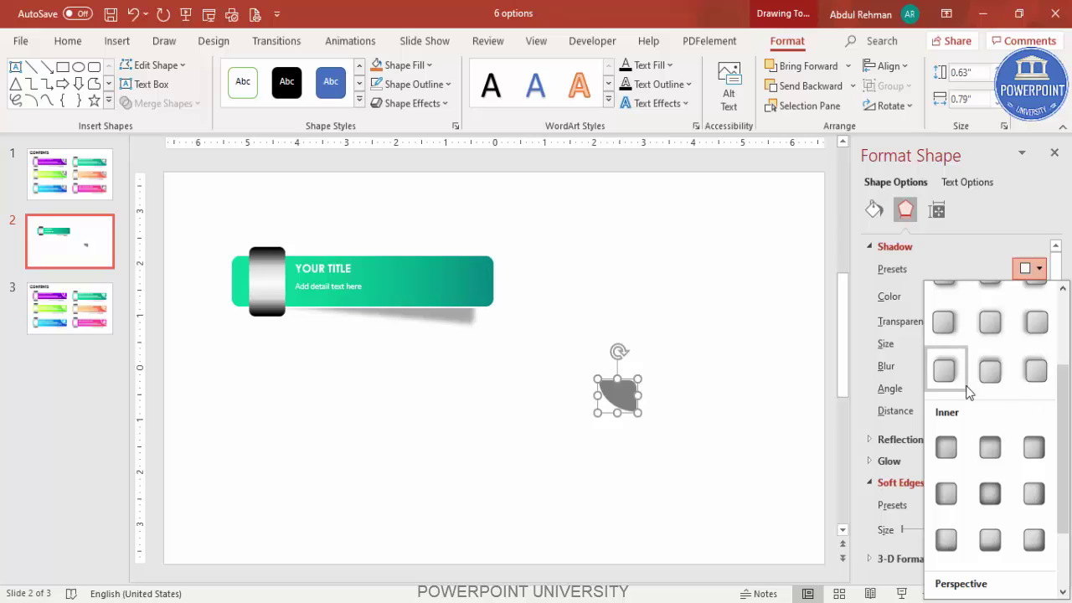
left_click(949, 542)
left_click_drag(623, 396, 481, 273)
left_click(565, 289)
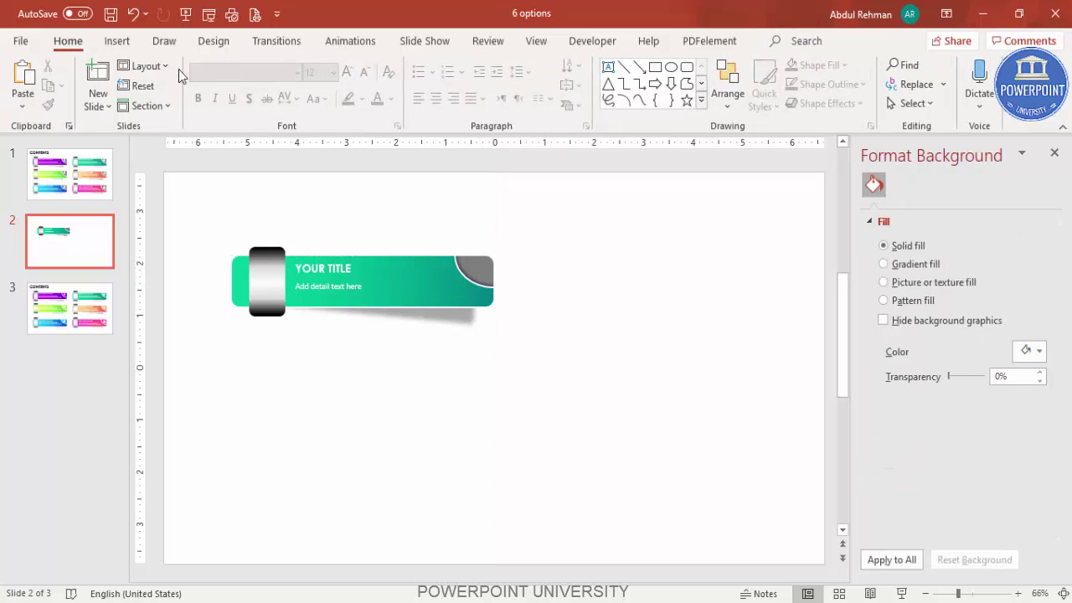
Step: Add a text box reading '1' and move it onto the grey corner badge
left_click(119, 41)
left_click(624, 90)
left_click_drag(578, 255, 624, 275)
type("1")
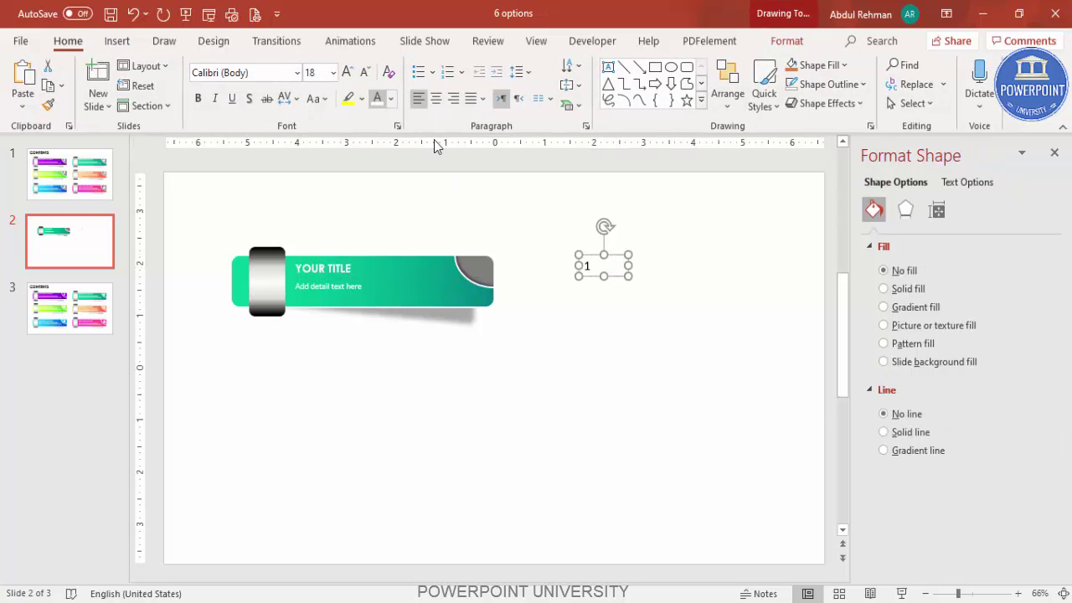
left_click_drag(614, 257, 505, 260)
Step: Format the '1' as centred Hand Of Sean at size 32, positioned over the badge
left_click(273, 75)
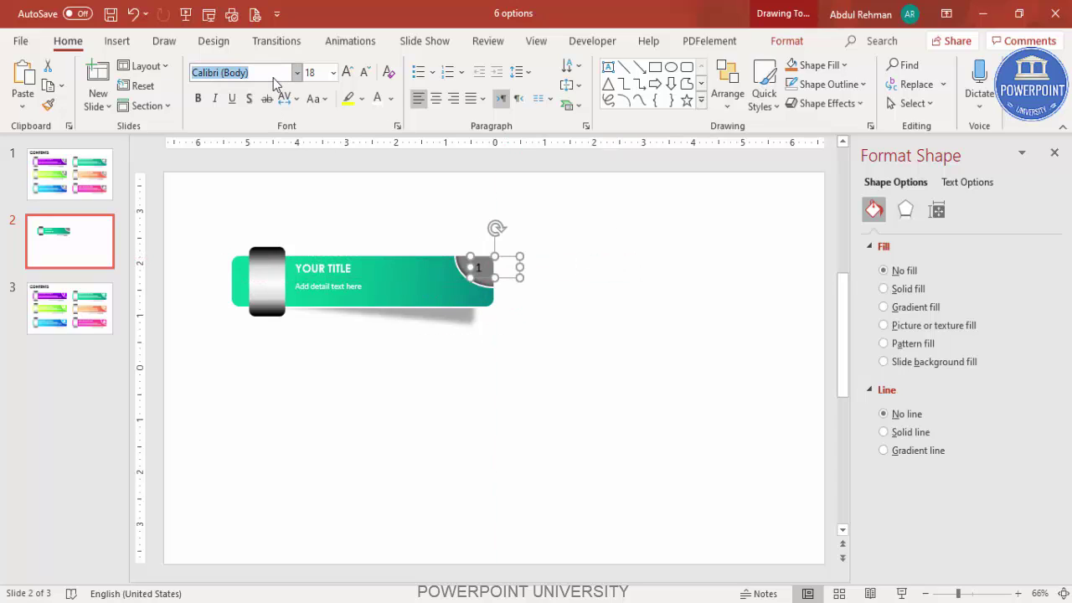
type("Hand Of Sean")
key("Return")
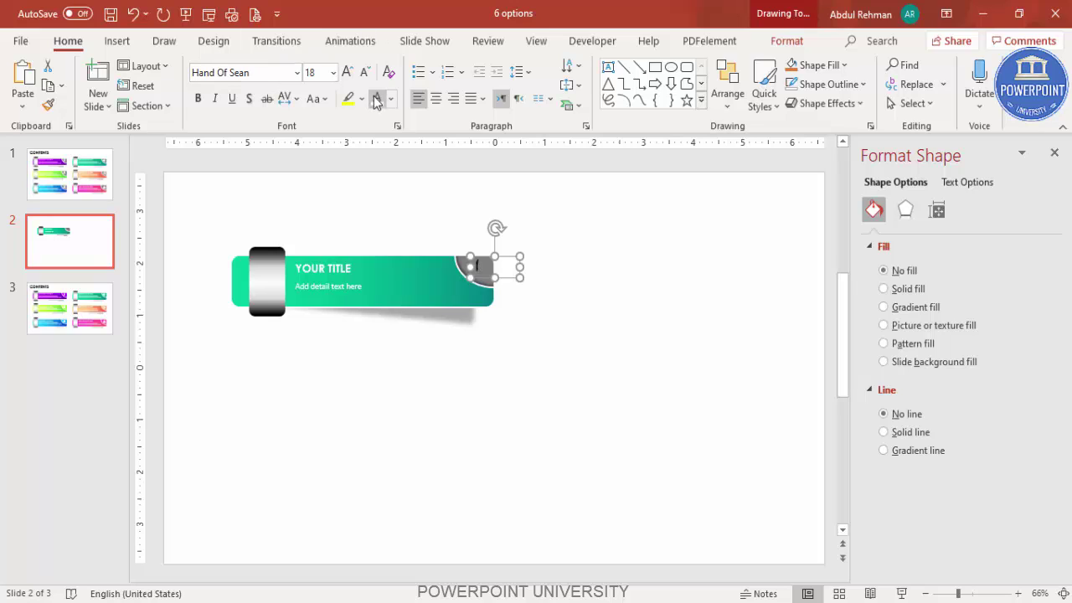
left_click(436, 99)
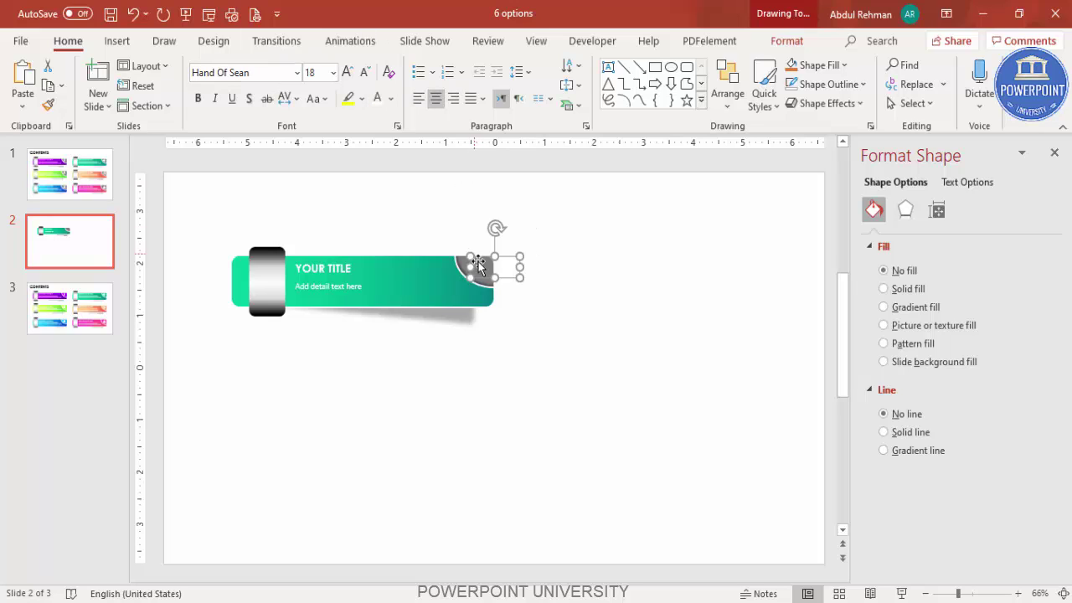
left_click_drag(506, 262, 490, 260)
left_click(347, 73)
left_click(343, 75)
left_click(343, 75)
left_click(342, 76)
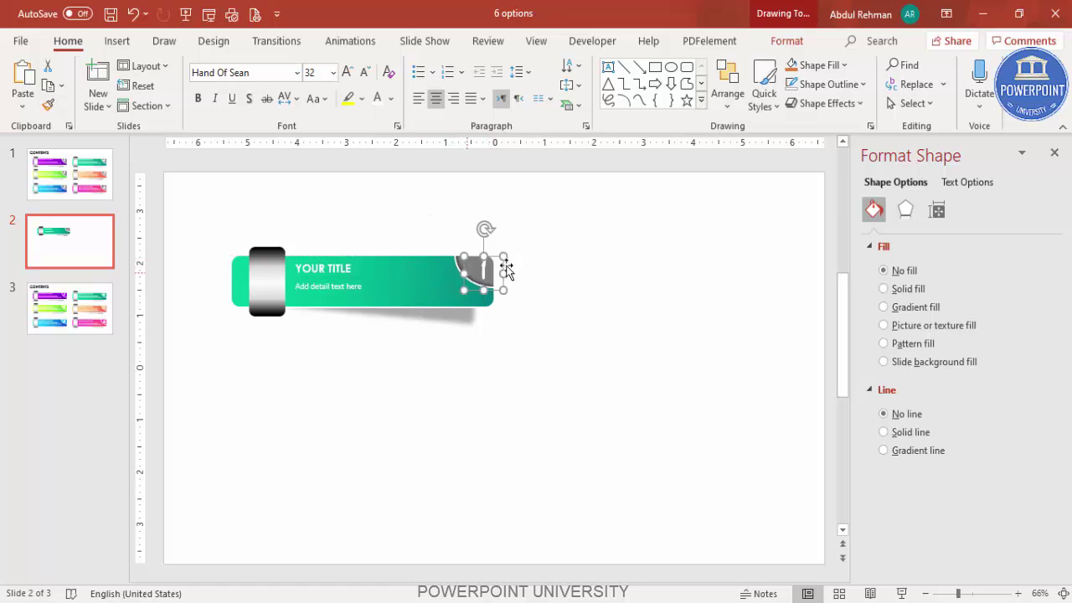
left_click_drag(494, 263, 492, 259)
Step: Select all the banner's parts and group them into one object
left_click(587, 245)
left_click_drag(634, 222, 154, 379)
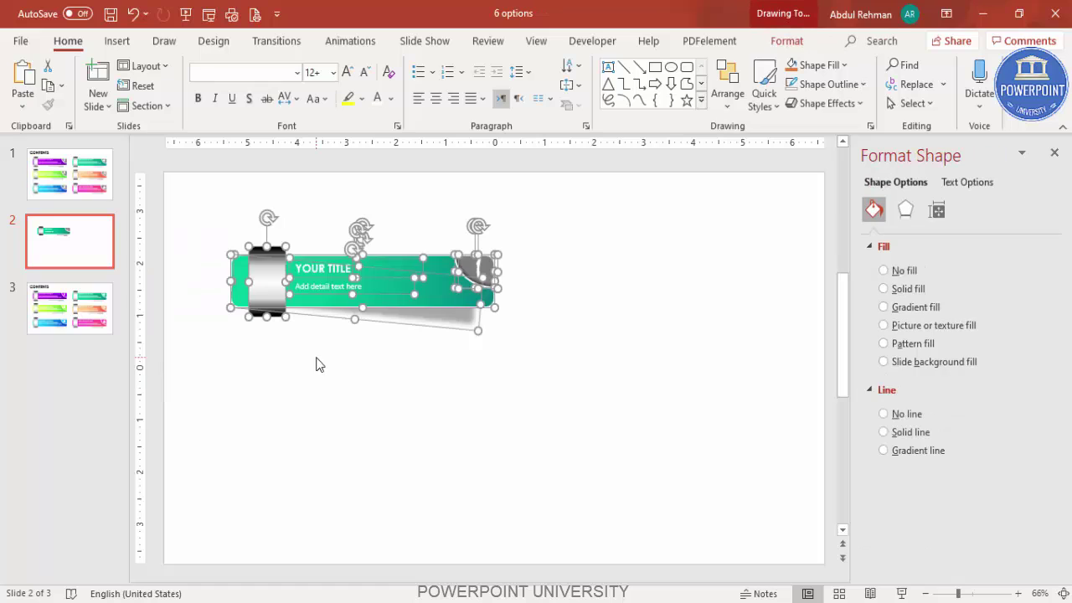
key("ctrl+g")
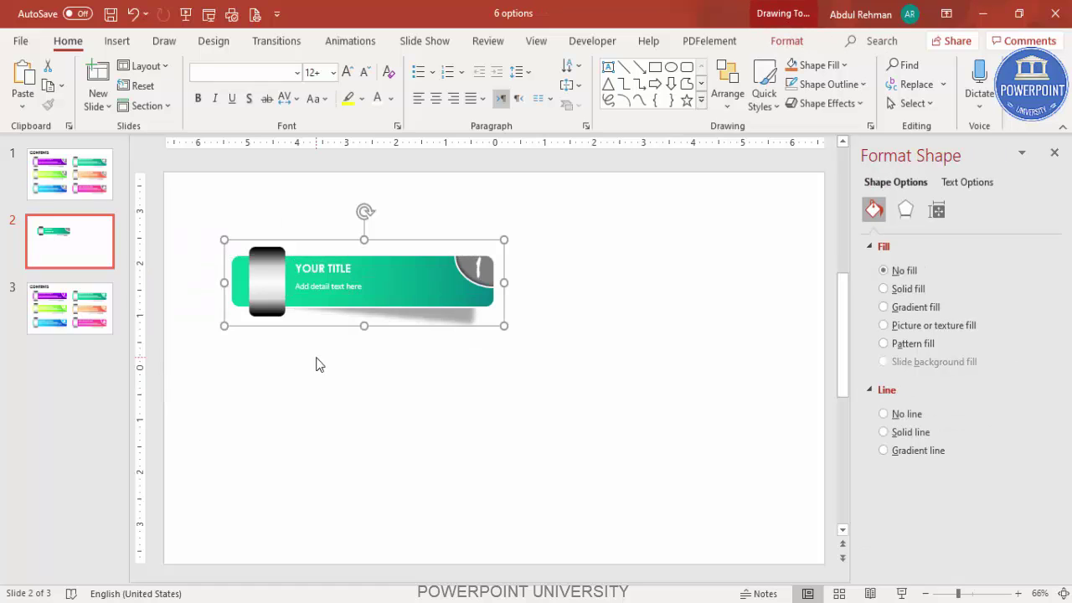
Step: Duplicate the banner below the original and set the copy's left gradient stop to lime
left_click_drag(411, 297, 402, 384)
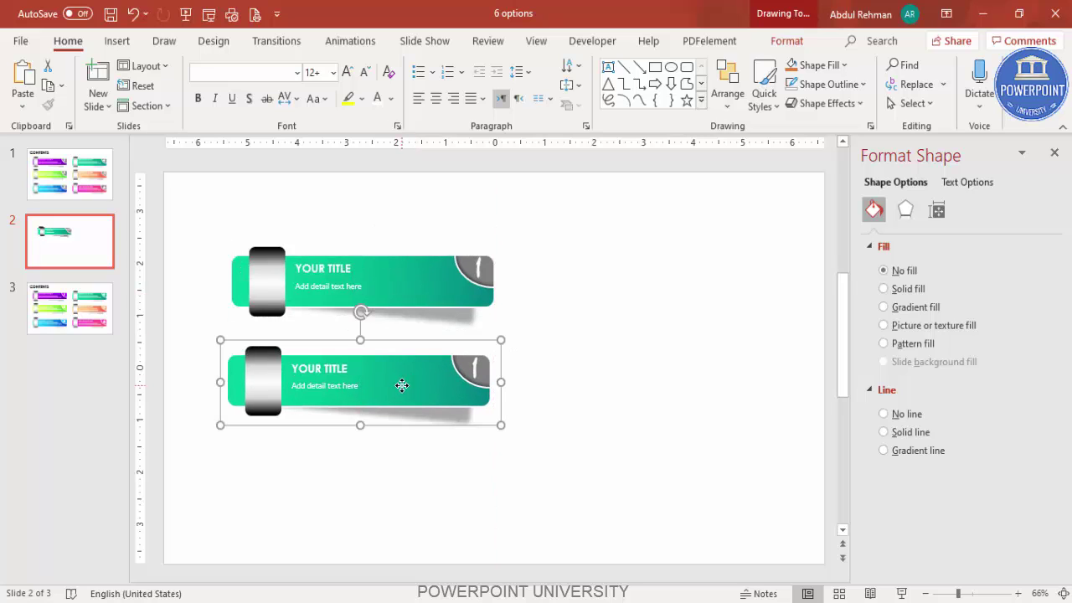
left_click(406, 373)
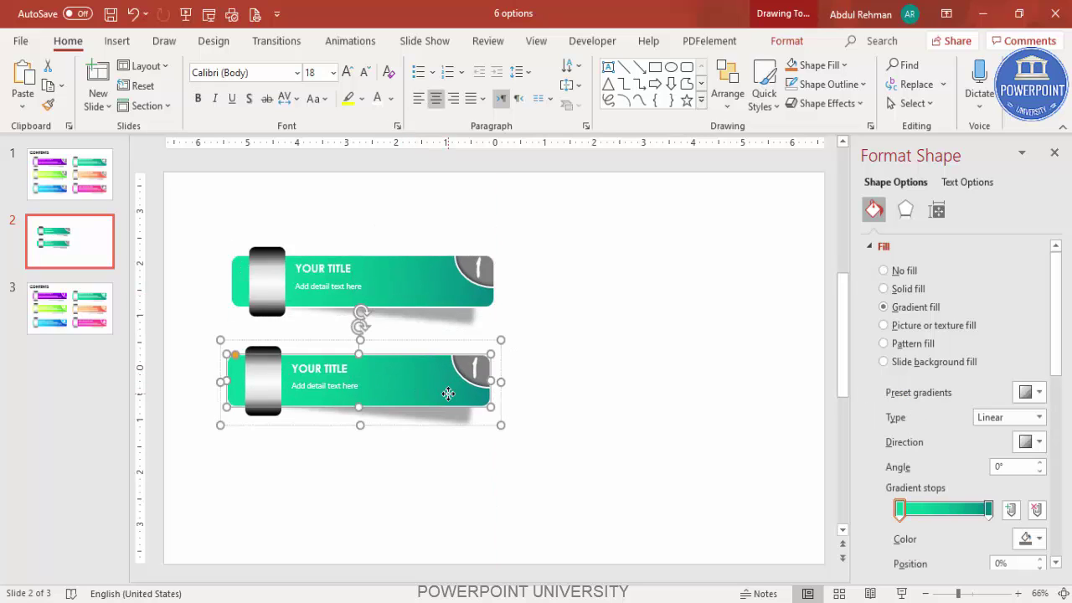
left_click(899, 511)
left_click(1030, 539)
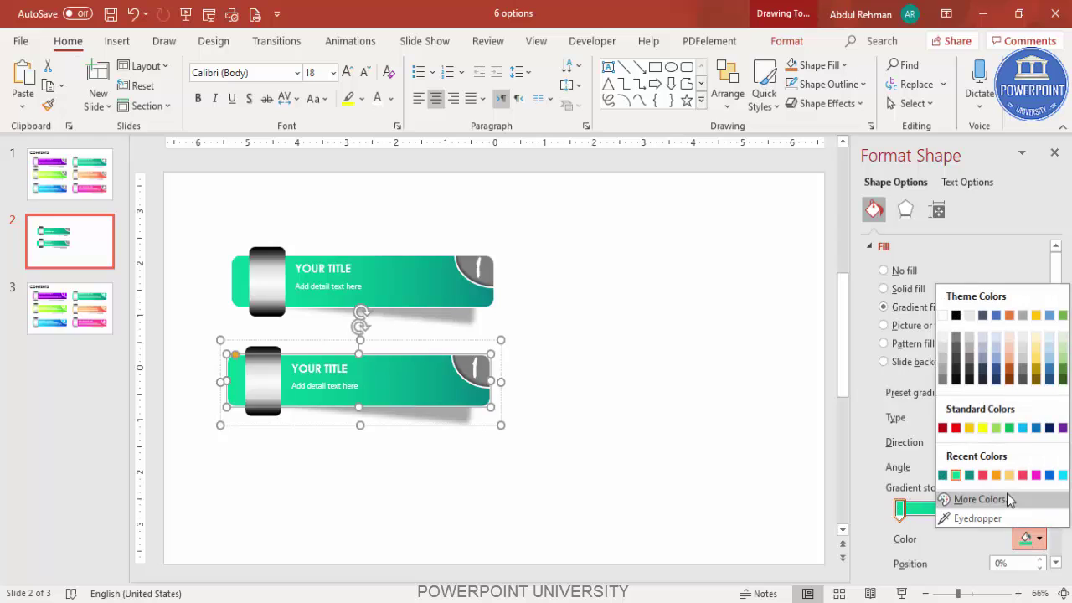
left_click(972, 502)
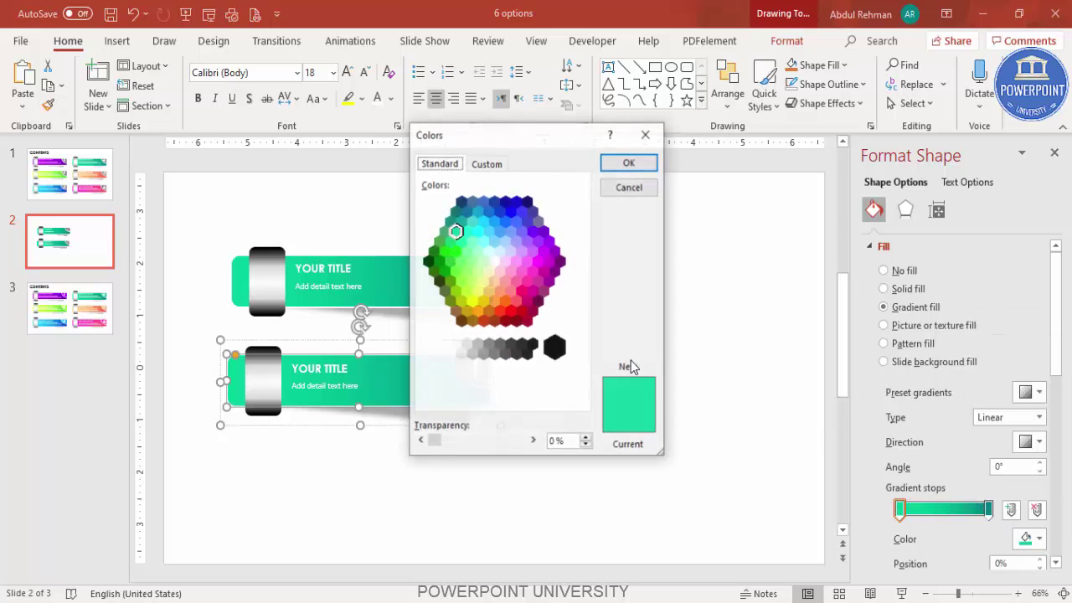
left_click(467, 271)
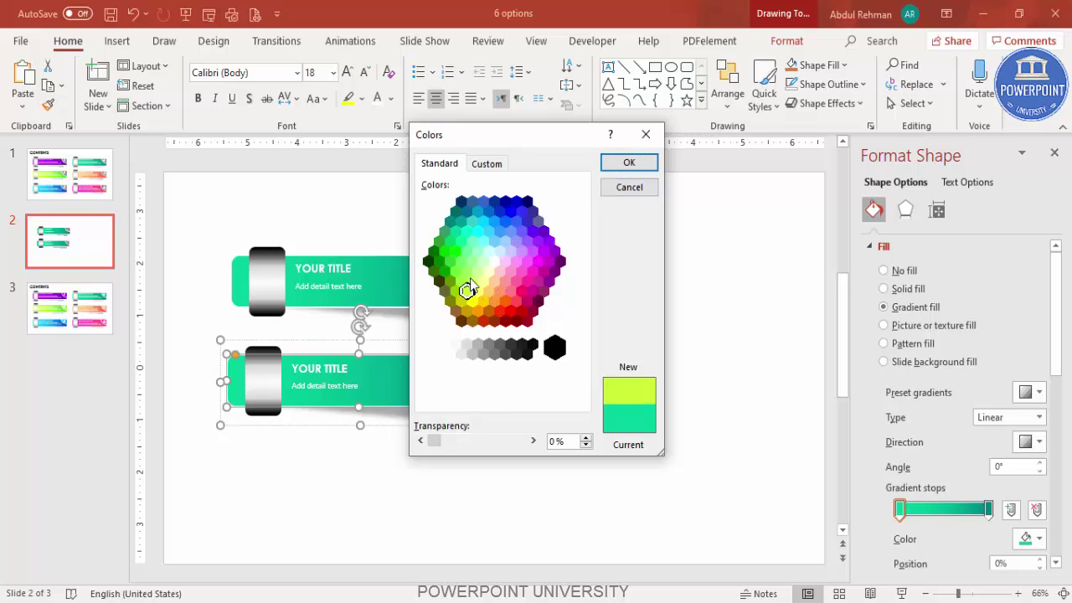
left_click(460, 282)
left_click(629, 163)
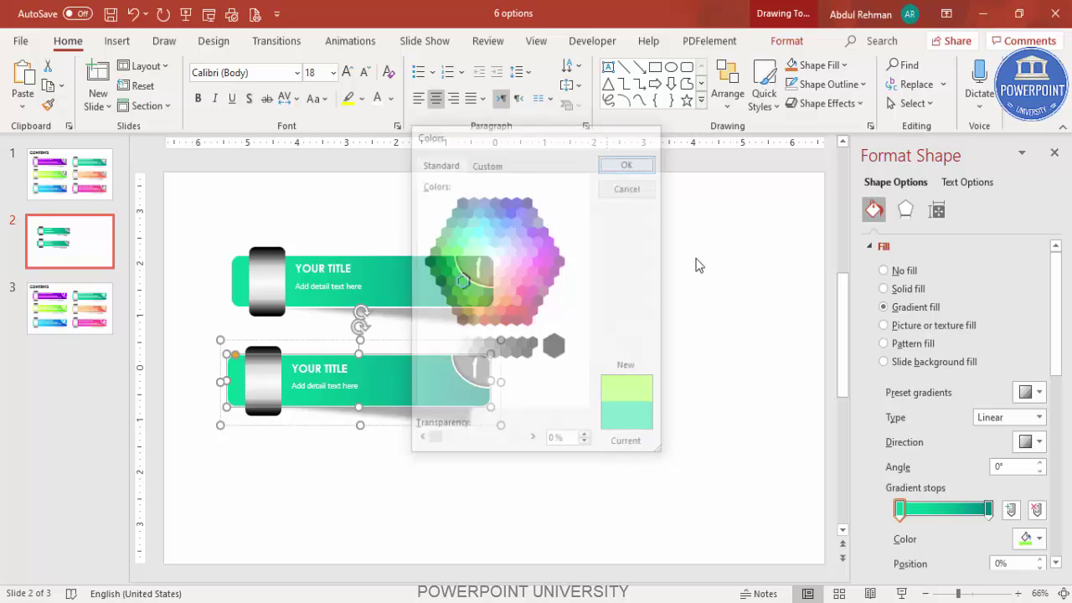
Step: Set the copy's right gradient stop to a deeper green
left_click(989, 510)
left_click(1033, 537)
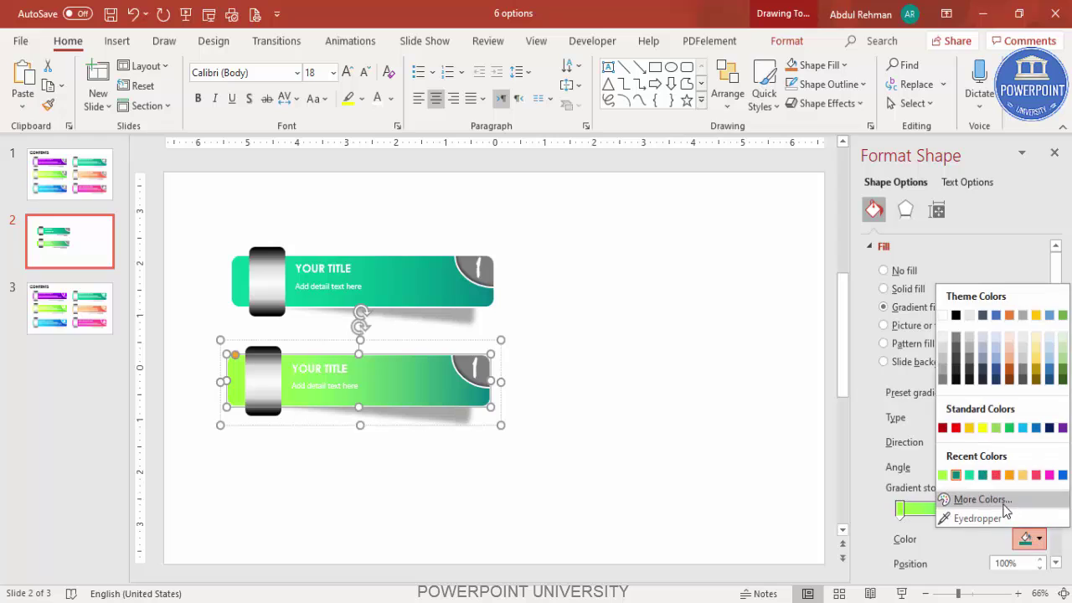
left_click(984, 497)
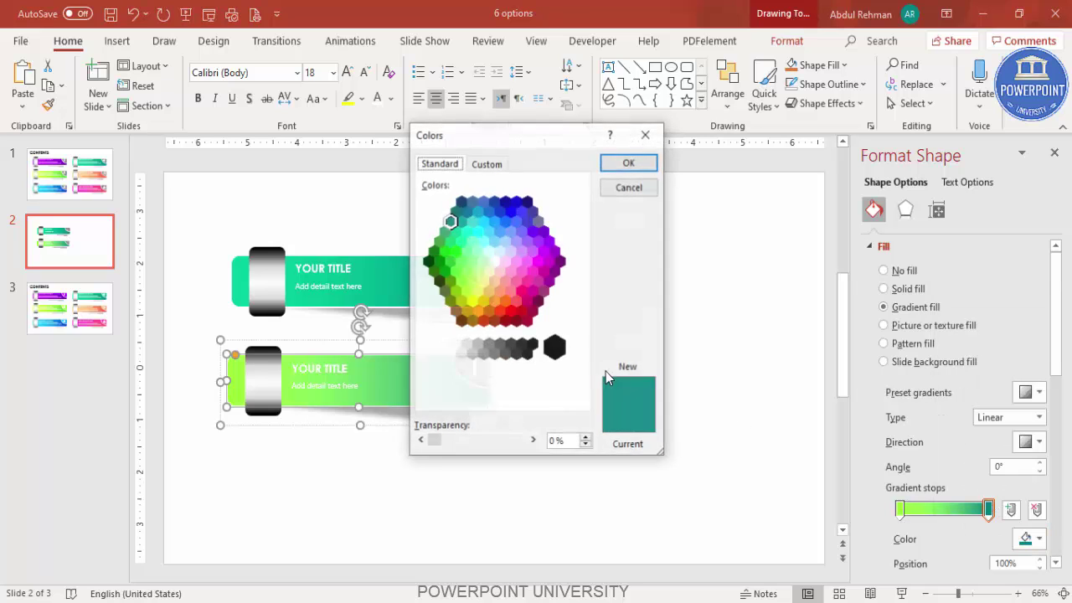
left_click(445, 273)
left_click(628, 162)
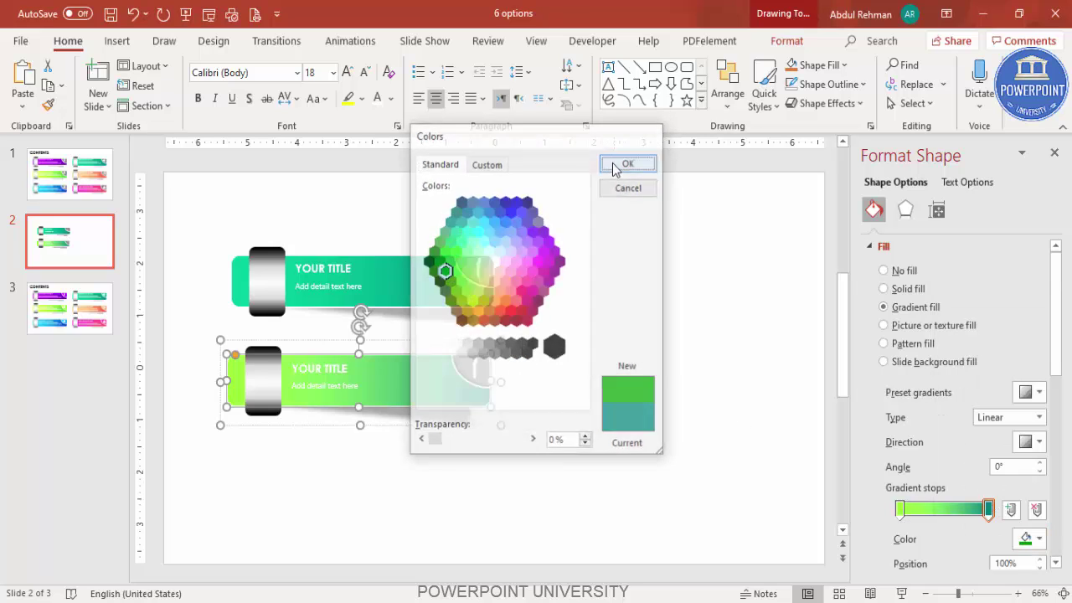
left_click(628, 367)
left_click(480, 367)
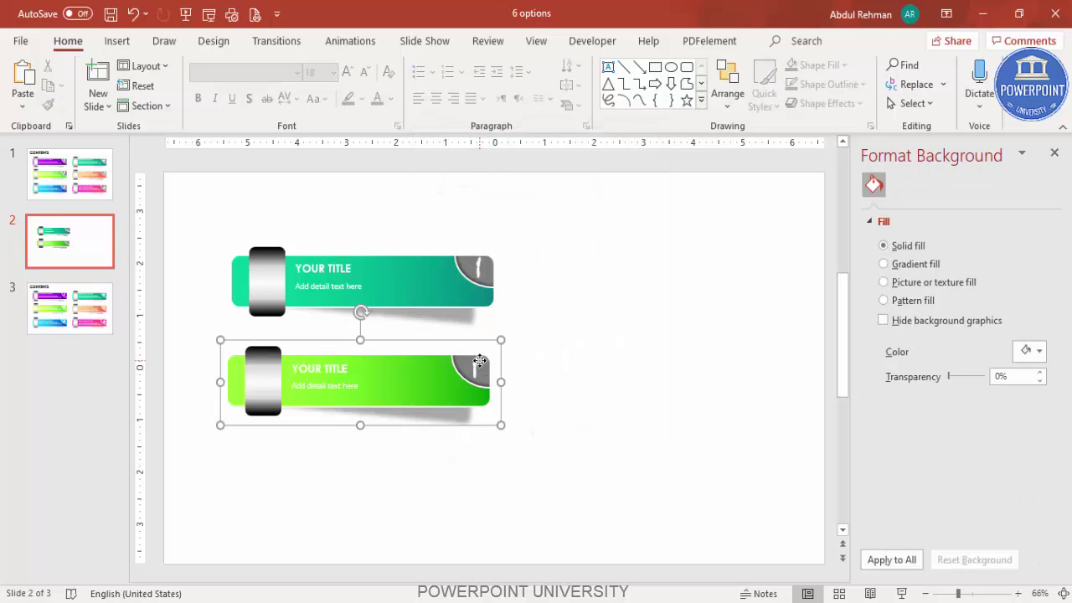
Step: Number the green banner's badge 2 and place a copy of the banner beneath it
left_click(482, 371)
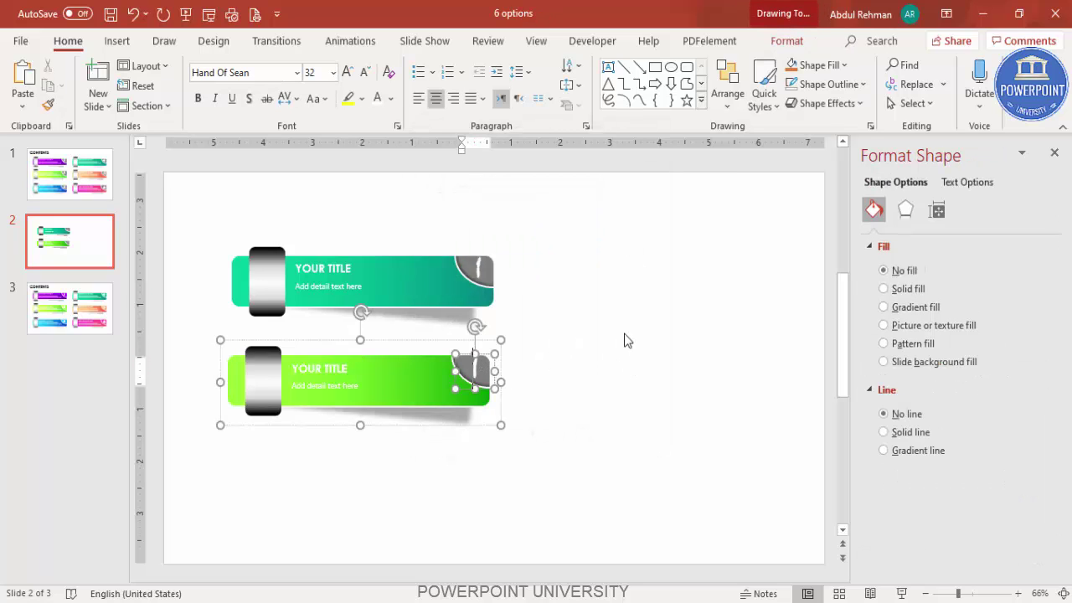
type("2")
left_click_drag(596, 459, 150, 333)
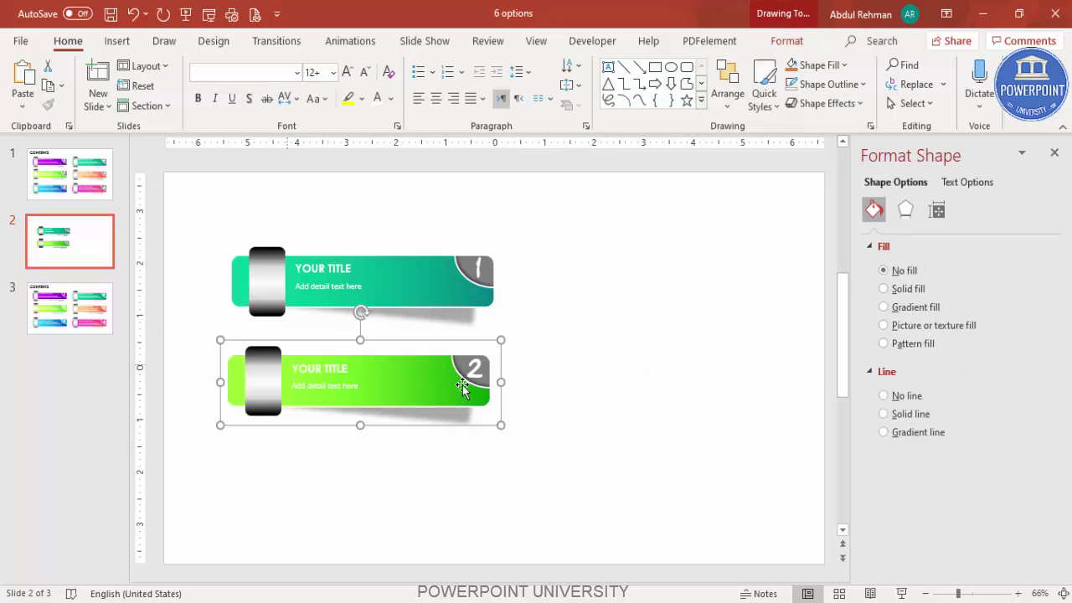
left_click_drag(465, 384, 474, 449)
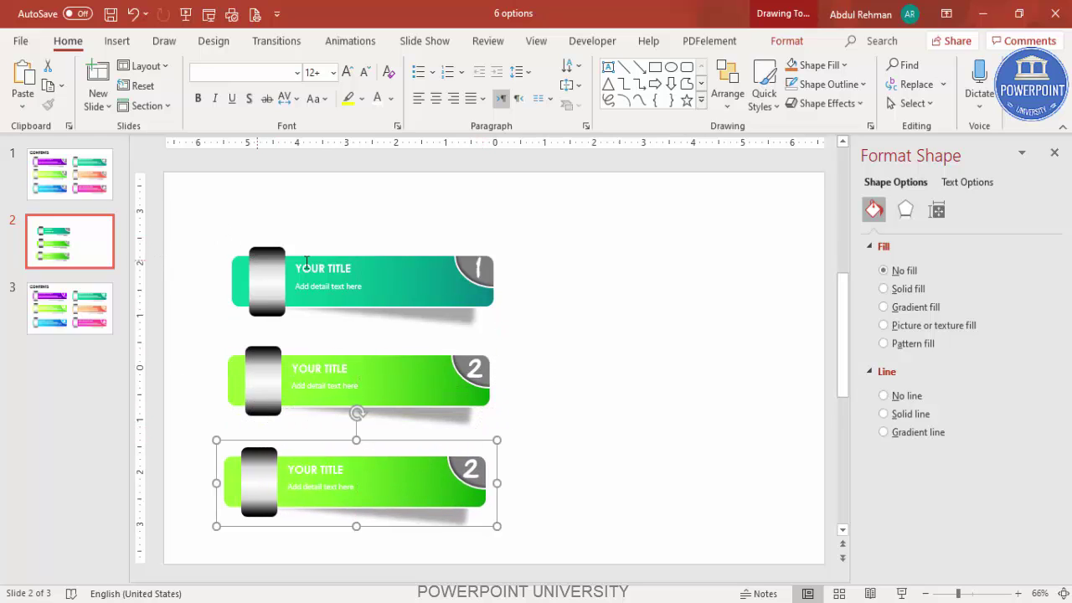
Step: Align the three stacked banners on their left edges
left_click(397, 270, "shift")
left_click(430, 366, "shift")
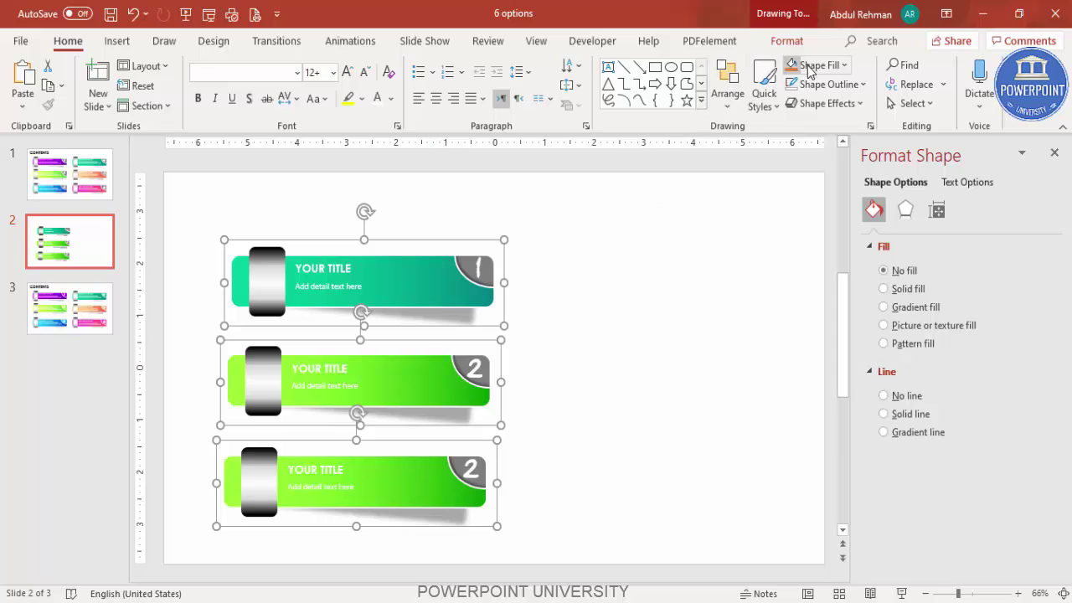
left_click(788, 42)
left_click(900, 67)
left_click(911, 89)
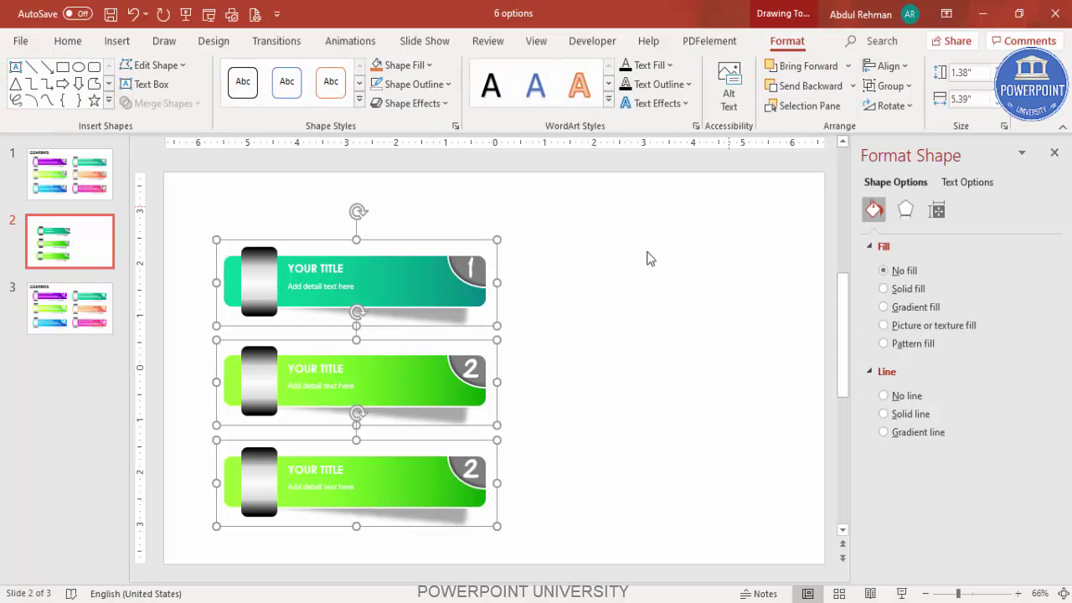
Step: Copy the three-banner column to the right and select the three new banners
left_click_drag(448, 290, 712, 288)
key("Escape")
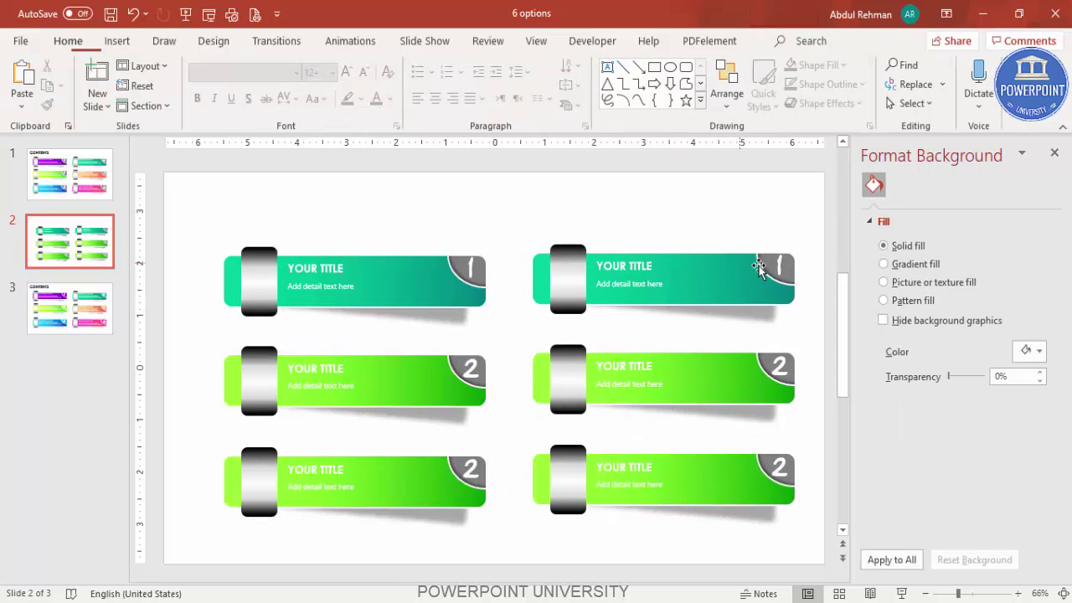
left_click(779, 267)
left_click(779, 369)
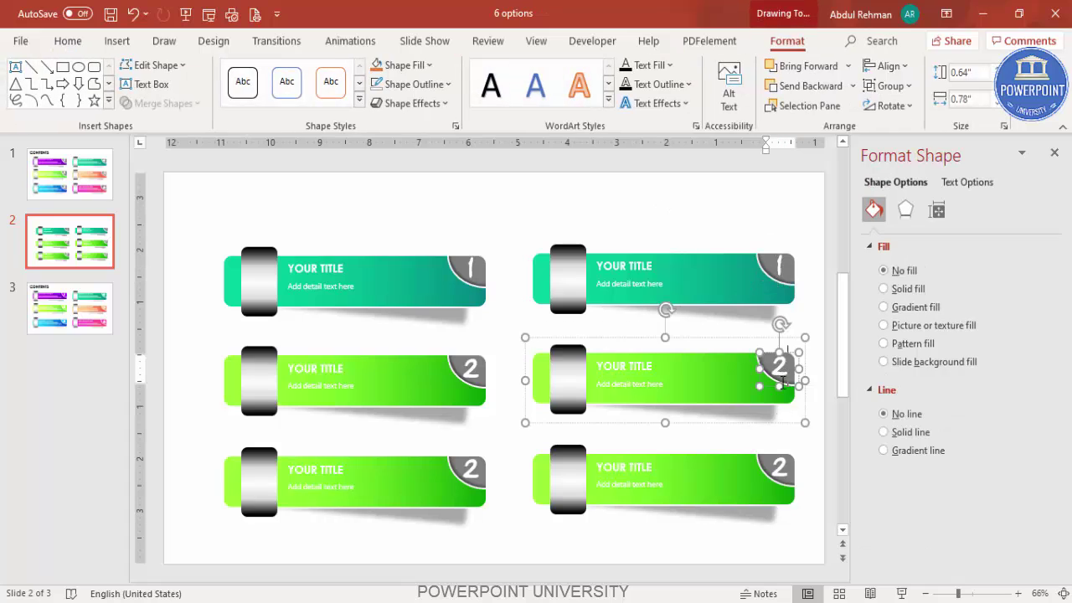
left_click(781, 480)
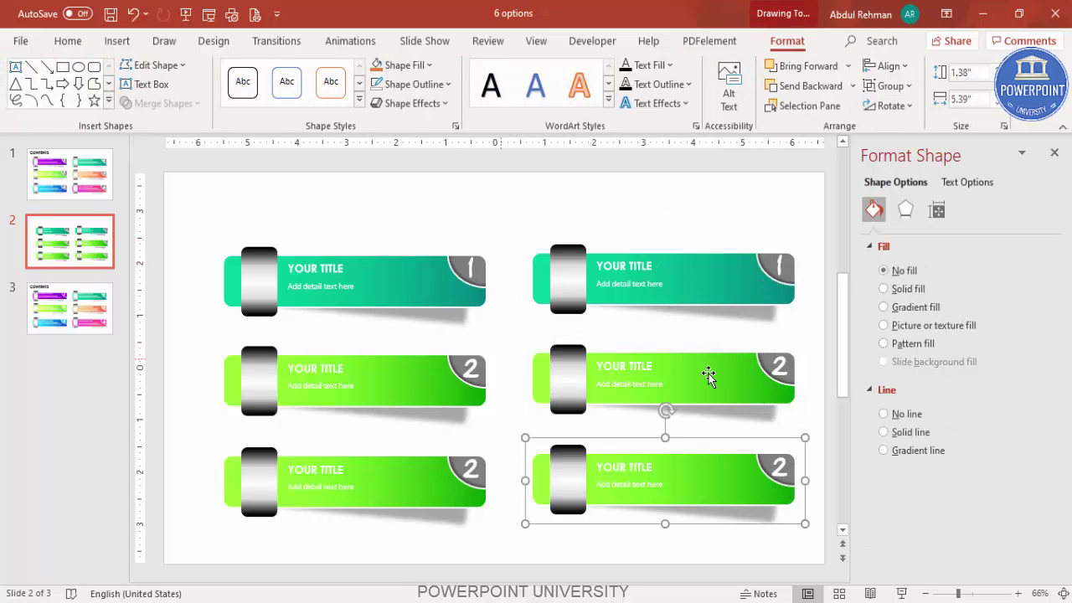